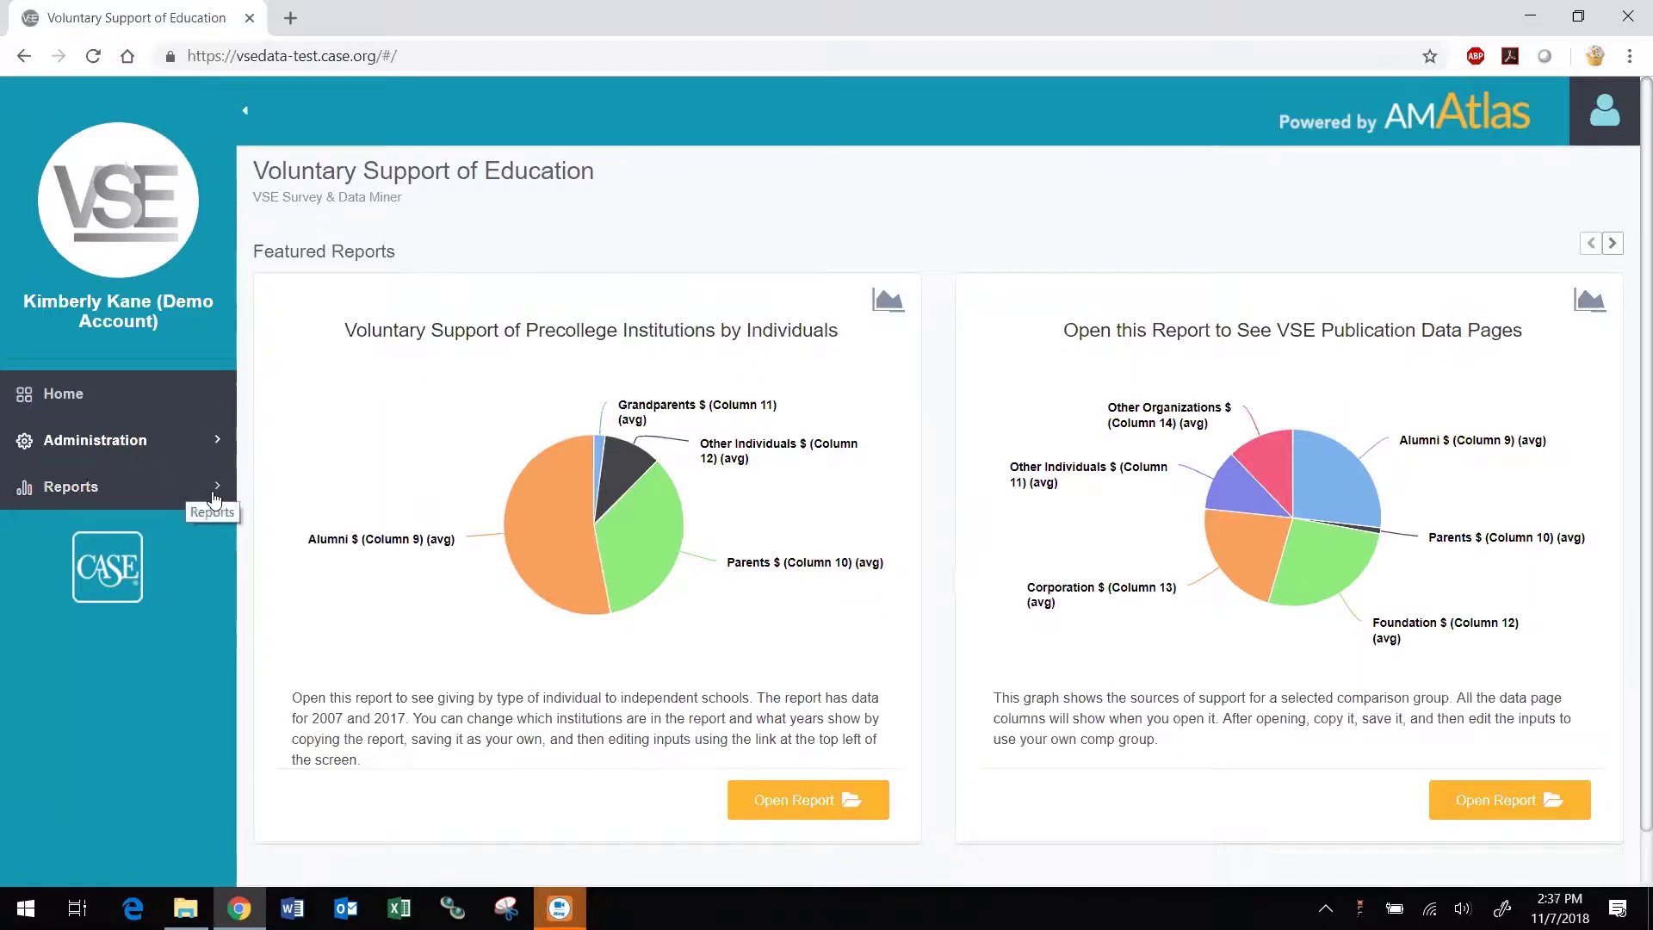
Step: Start a new report from the Reports menu in the sidebar
left_click(214, 498)
left_click(102, 534)
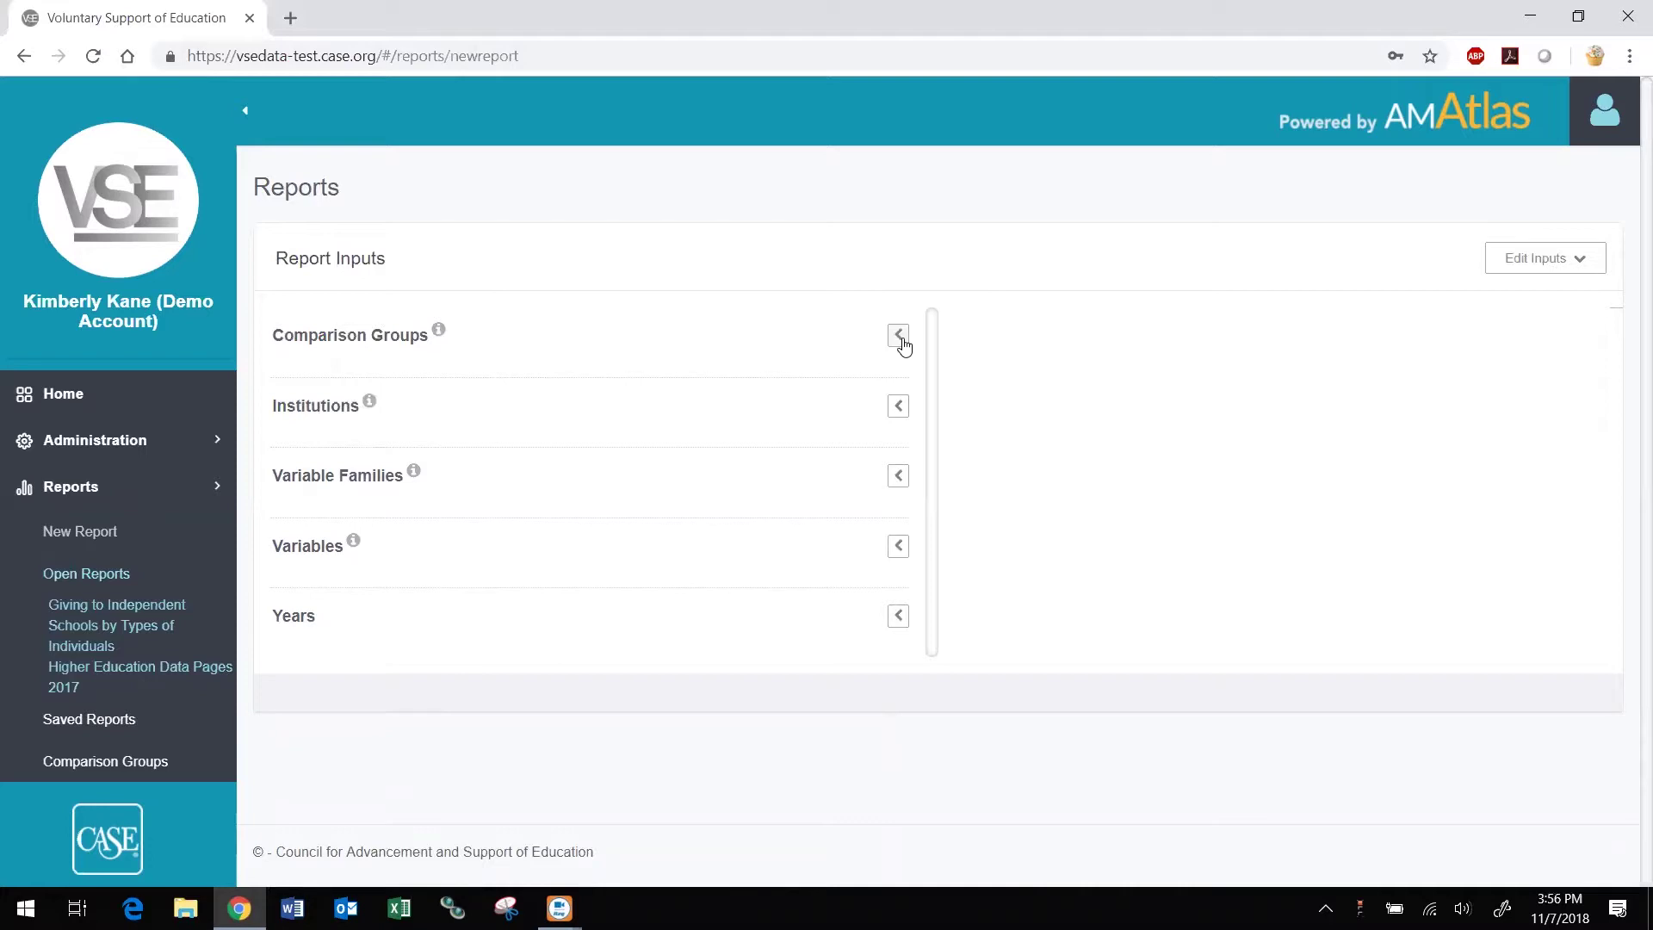
Step: Search the Comparison Groups list for 'big ten'
left_click(898, 335)
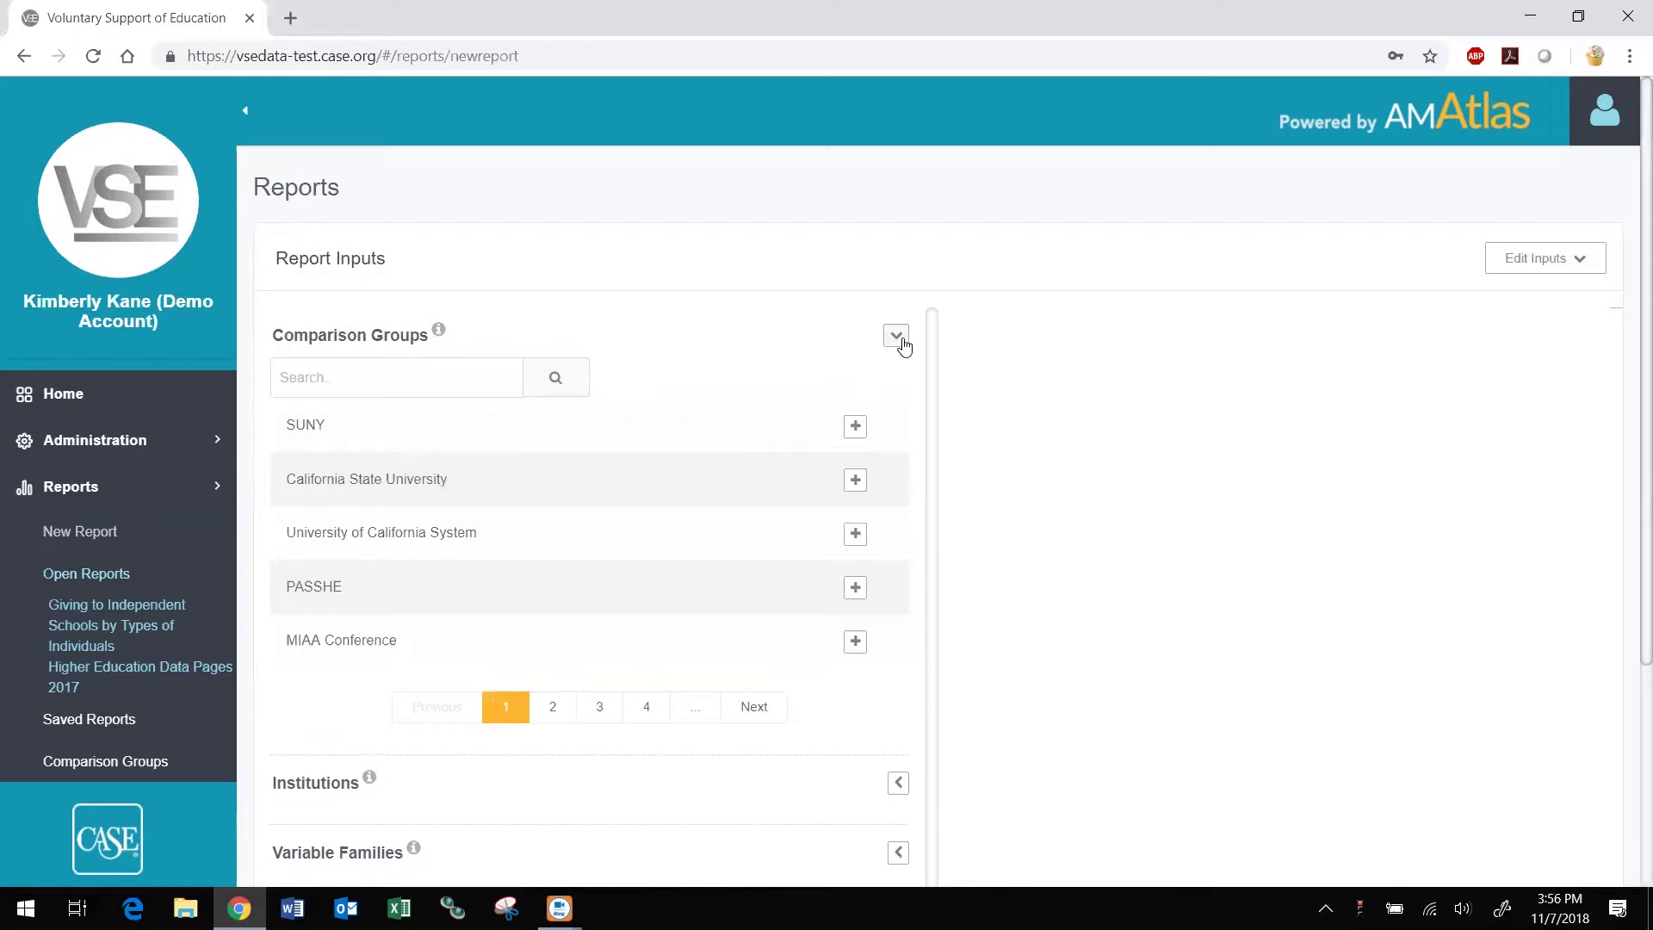
left_click(302, 368)
type("big ten")
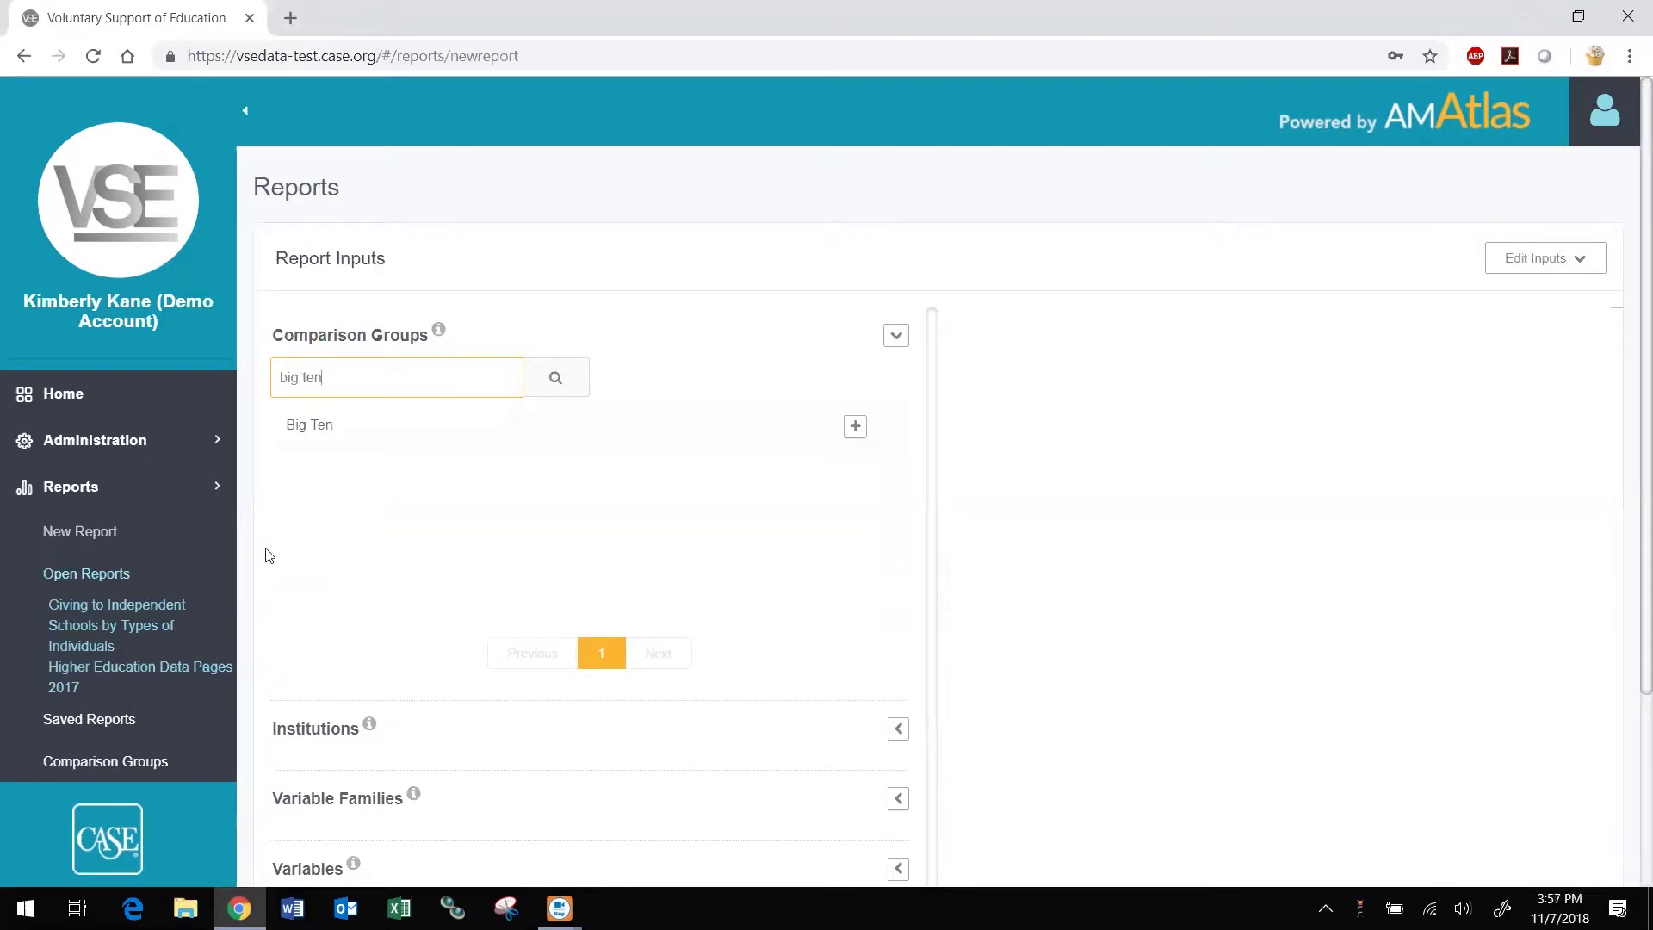
Step: Add Big Ten to the report's selected comparison groups
left_click(858, 428)
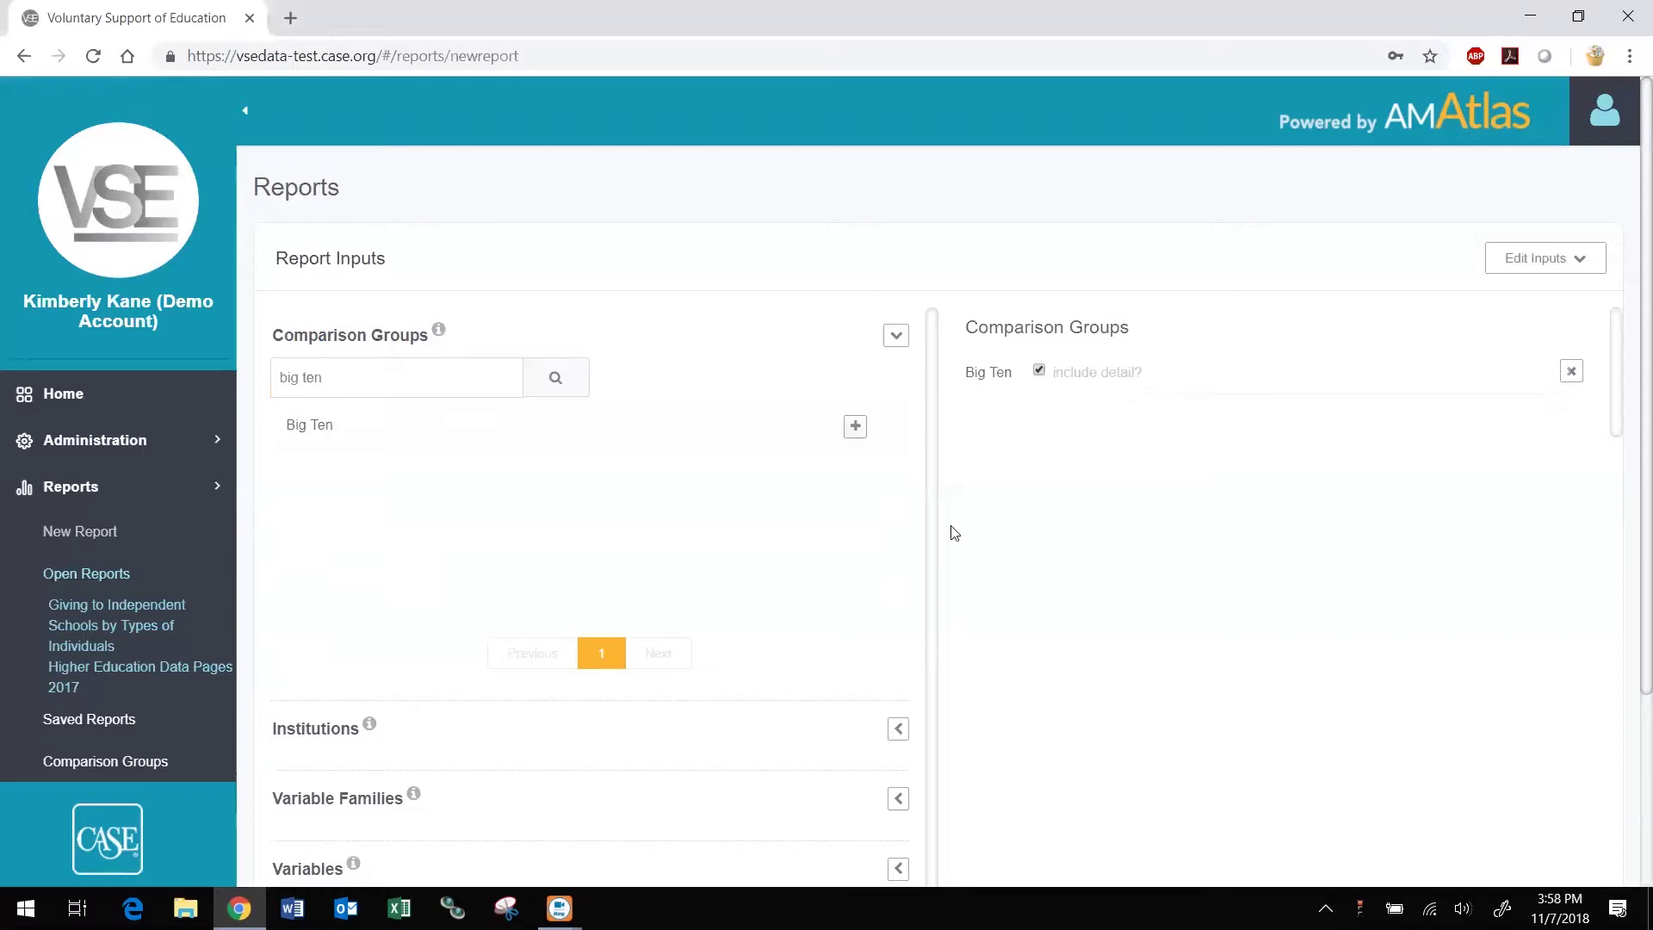
Step: Search Variable Families for 'corp' and add the Corporation Major Subtotals family
left_click(896, 340)
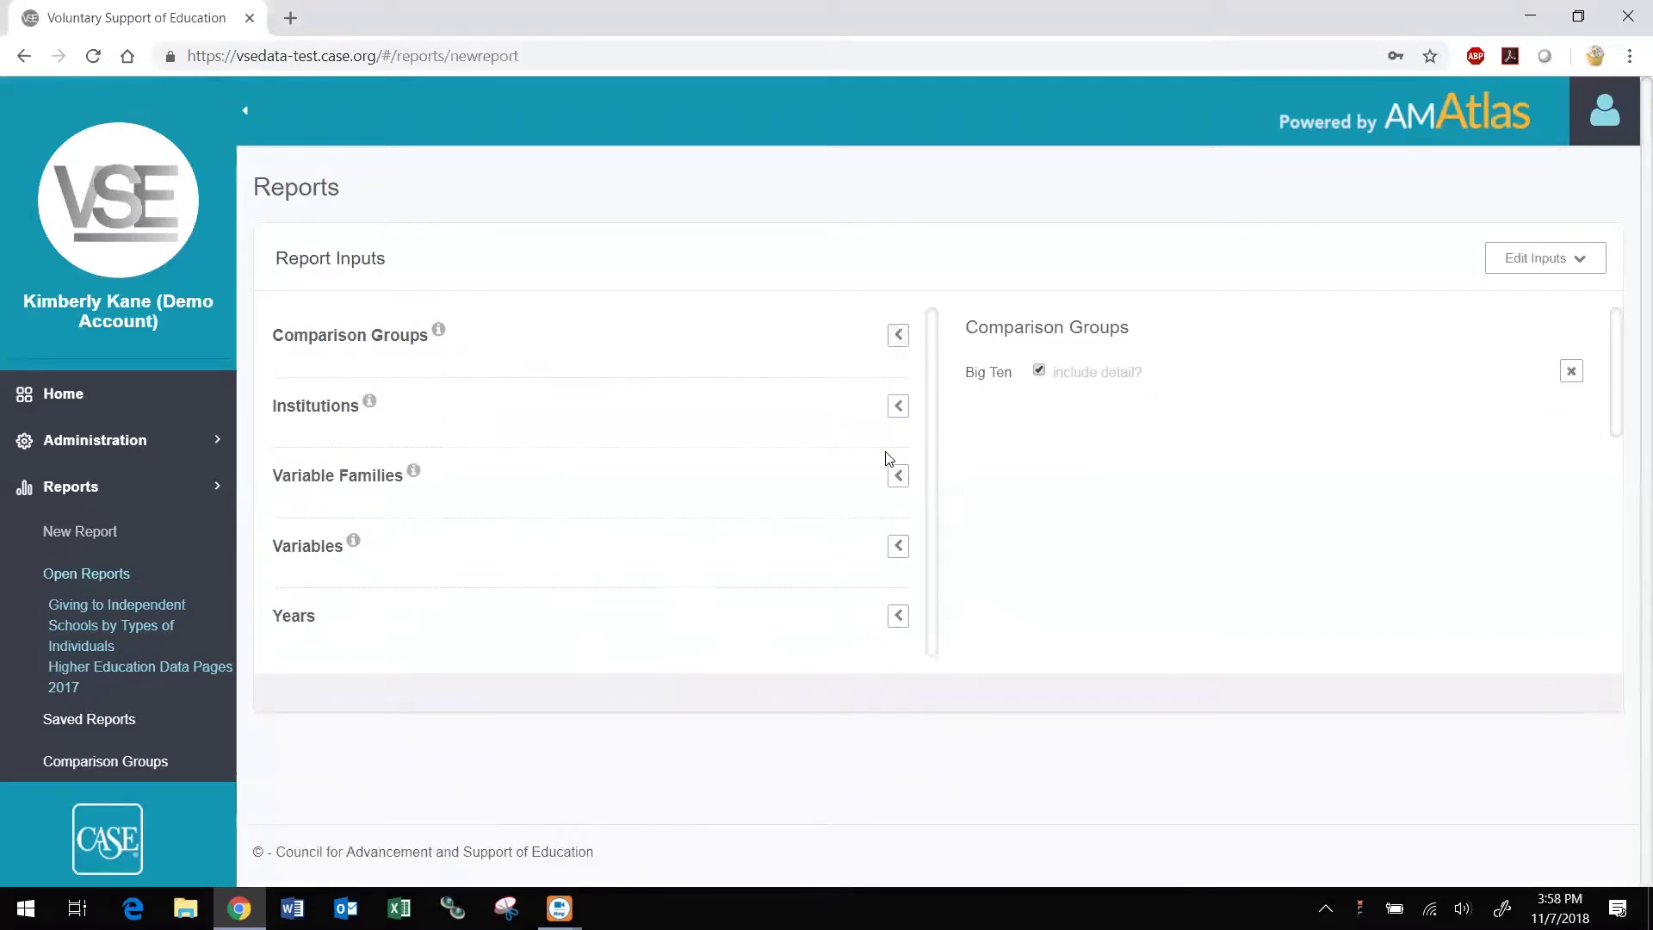
left_click(898, 476)
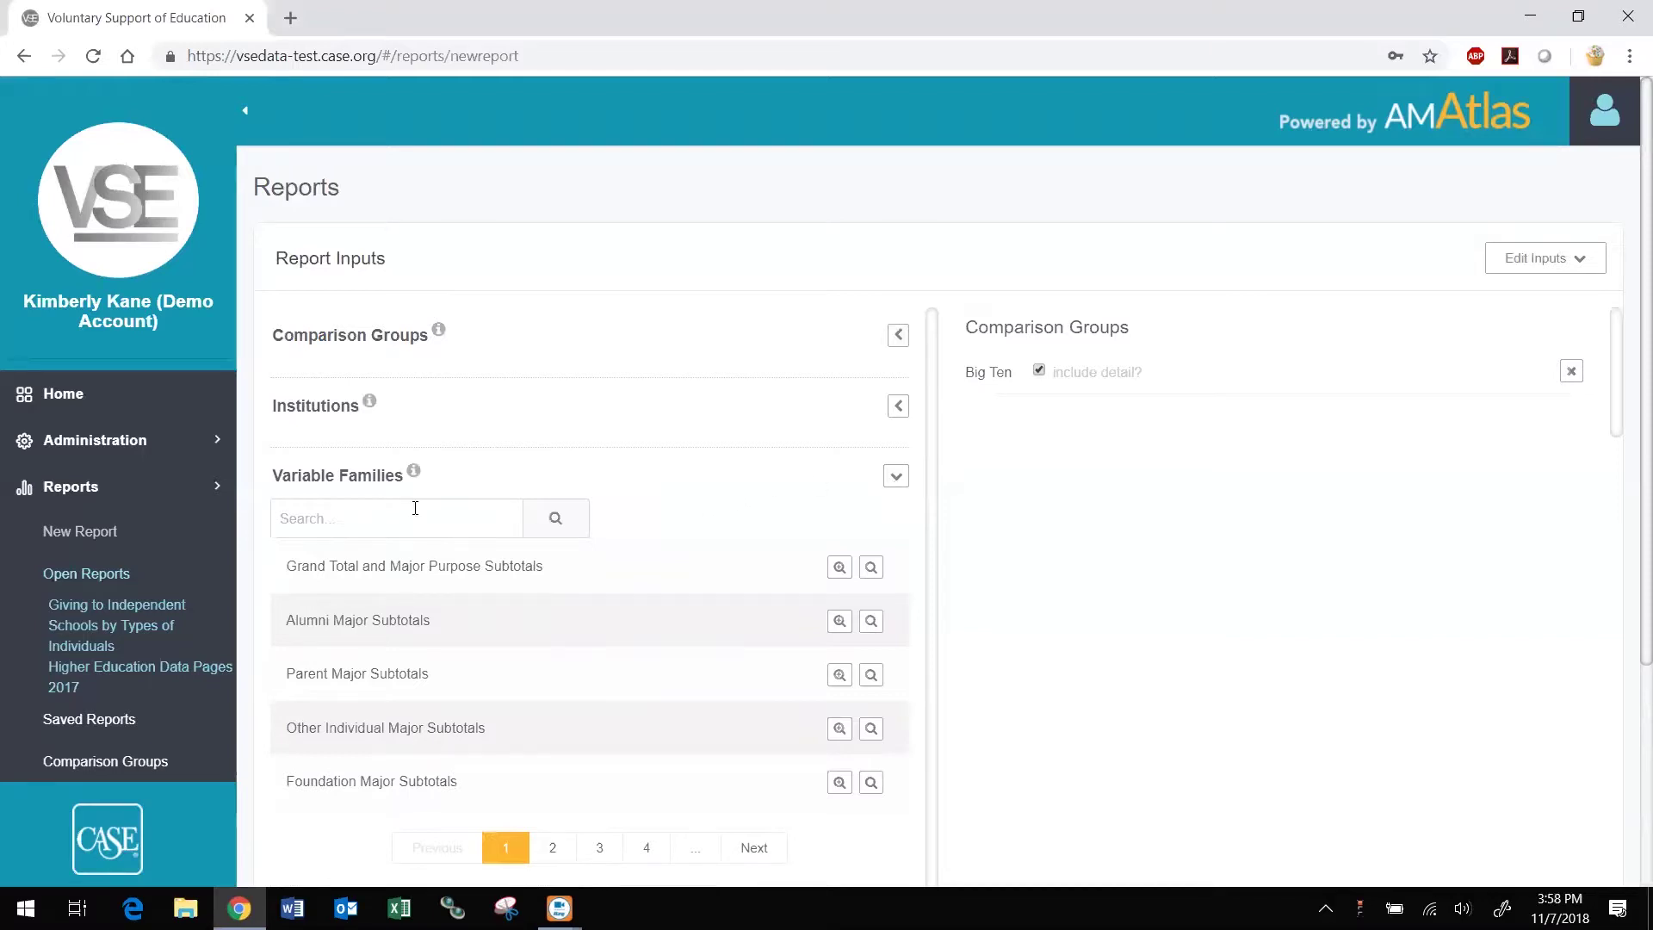
left_click(377, 509)
type("corp")
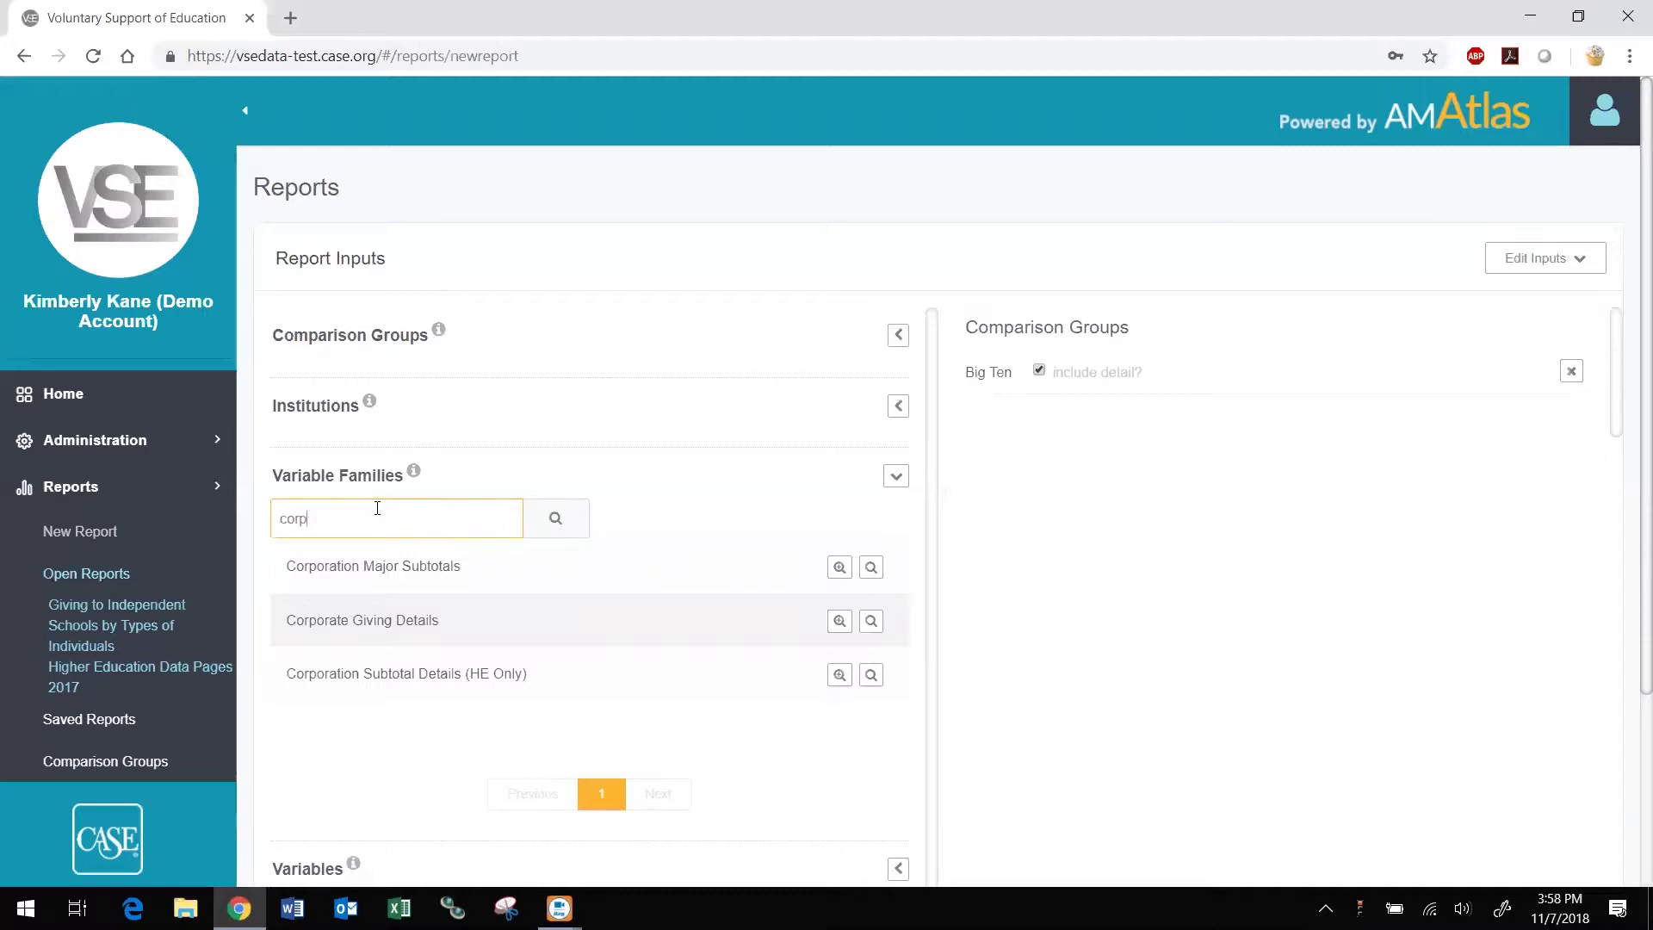
left_click(838, 568)
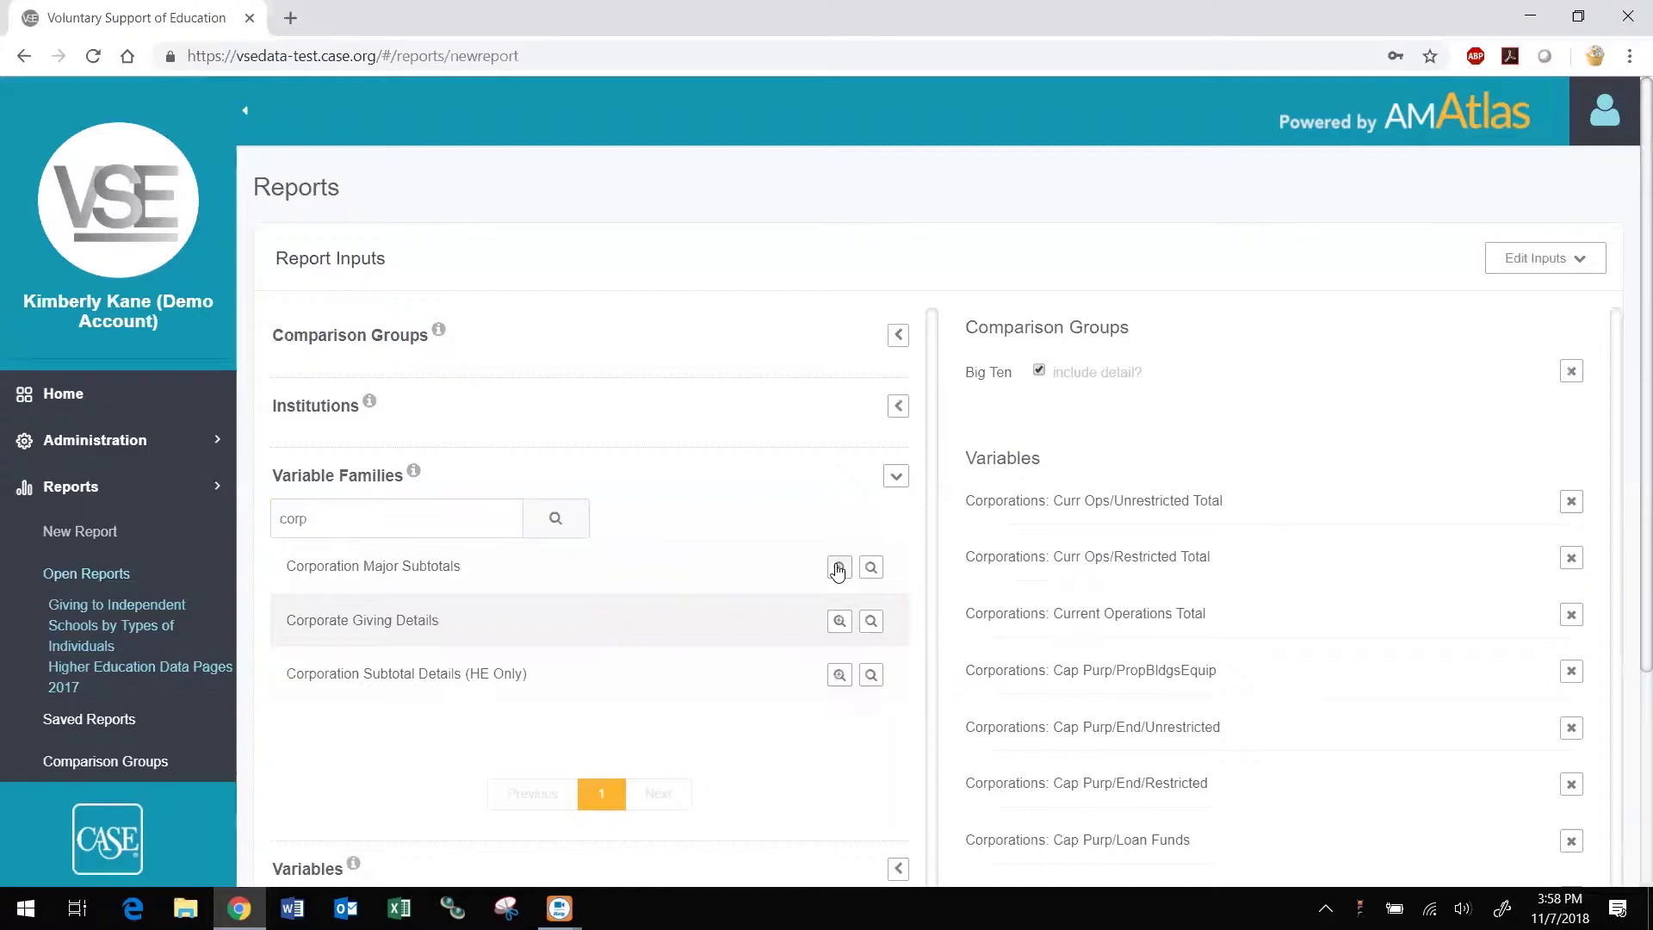
Step: Add Corporations: Curr Ops/Academic Divs from Corporation Subtotal Details (HE Only)
left_click(872, 675)
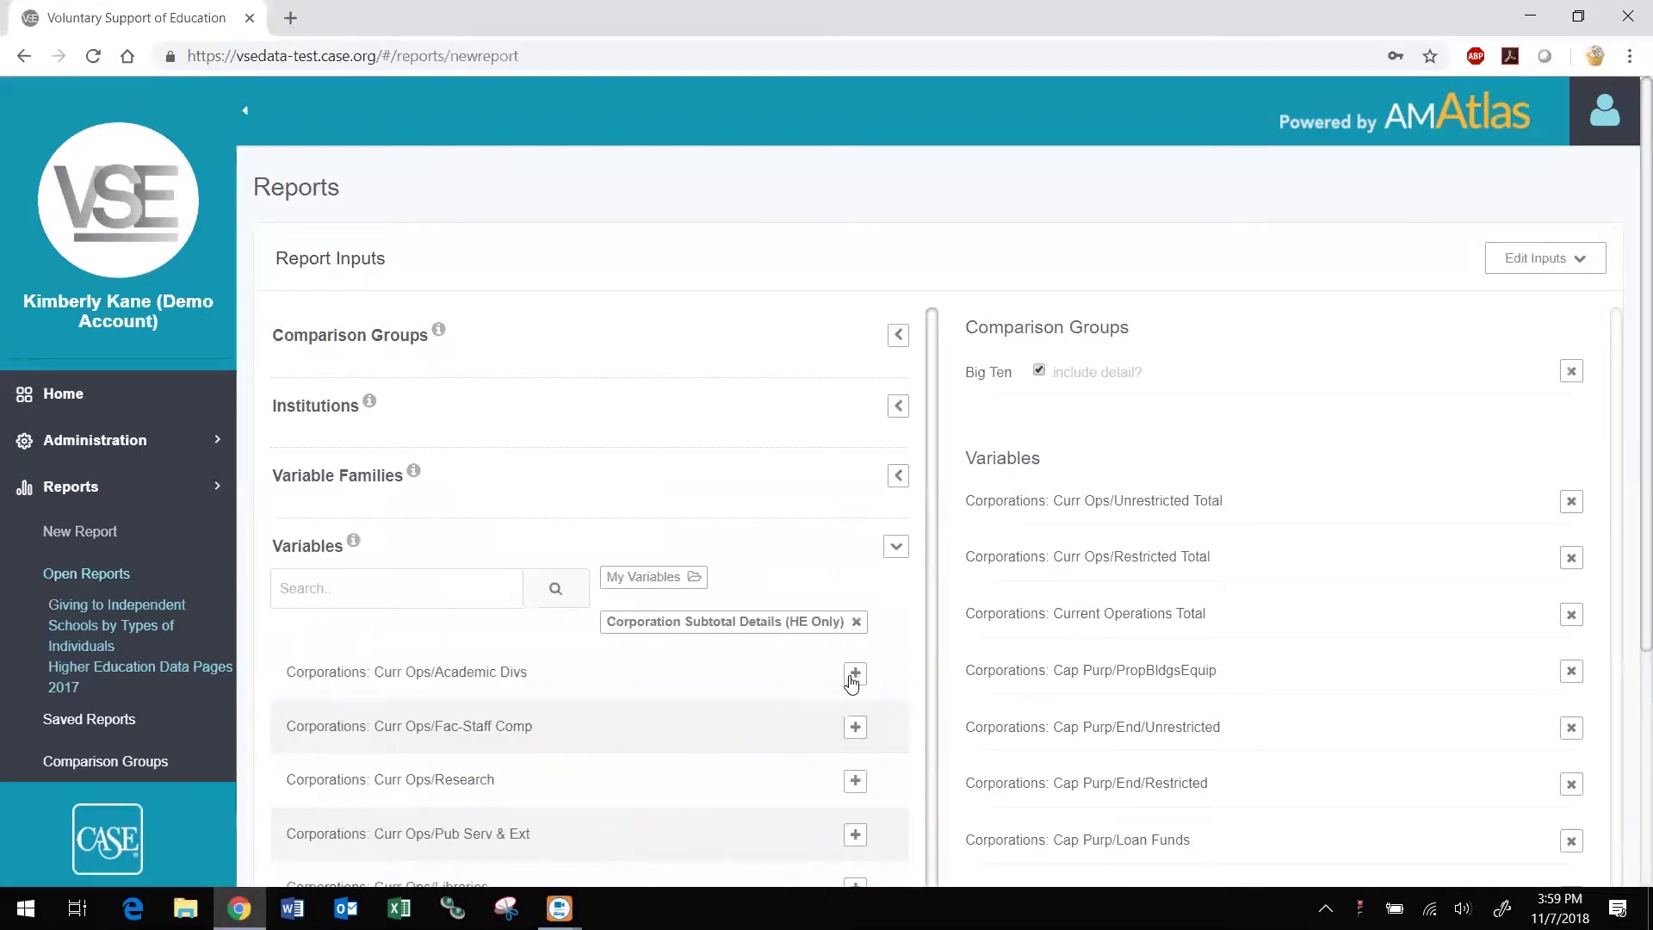
left_click(854, 675)
scroll(1507, 672, "down", 1)
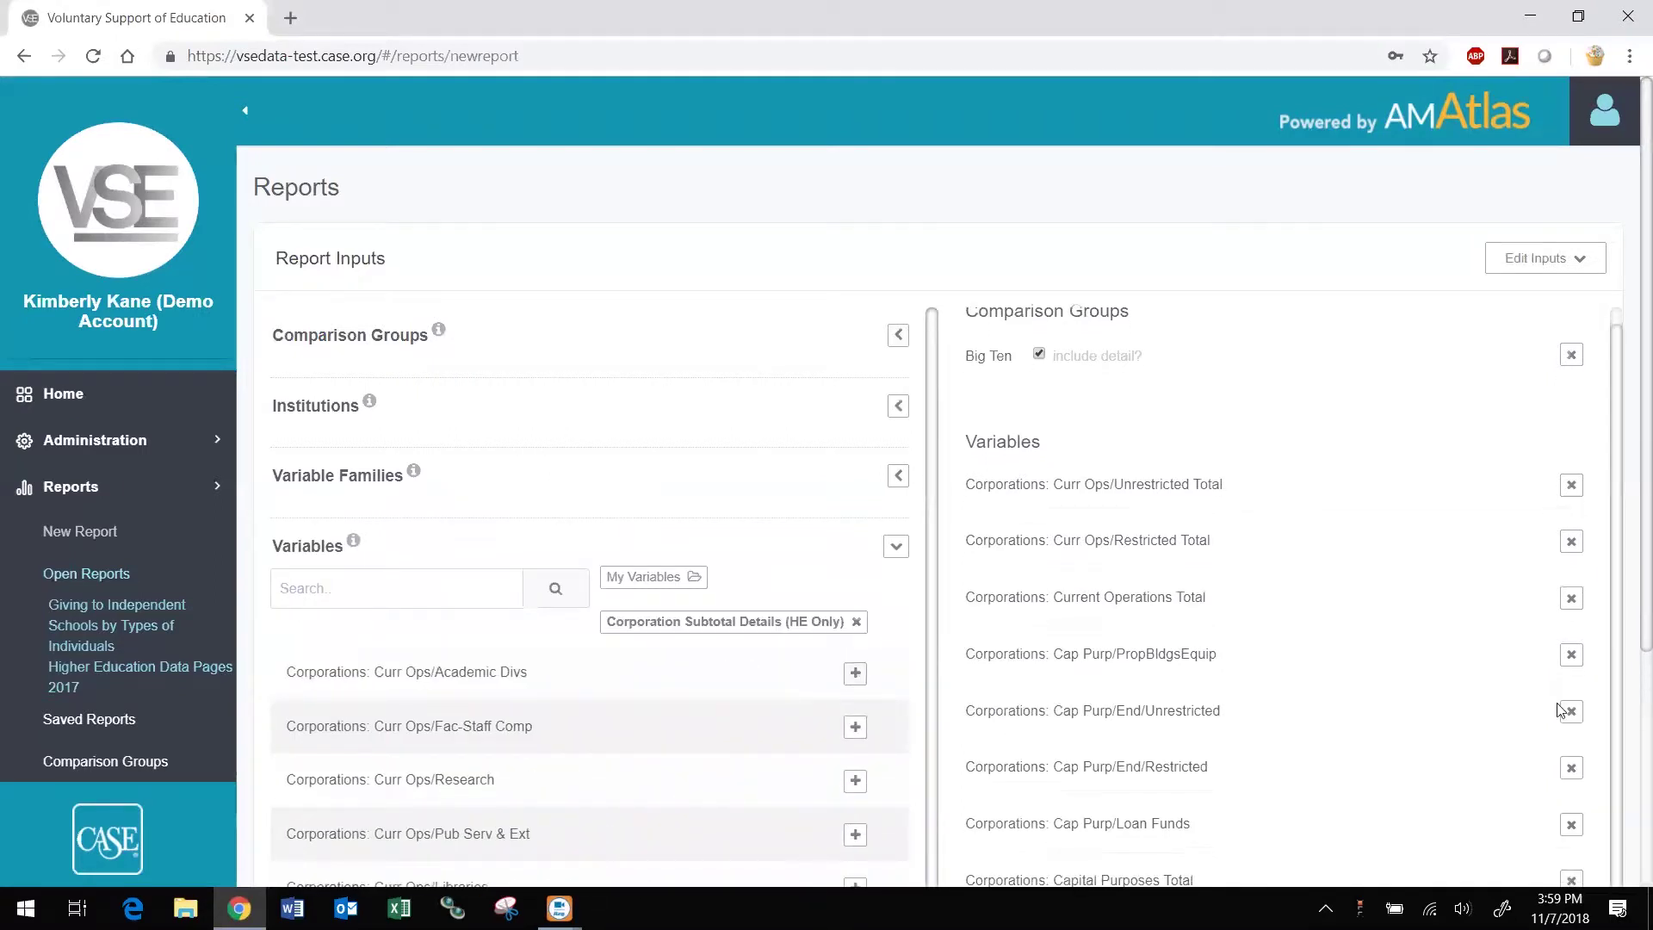
scroll(1568, 719, "down", 4)
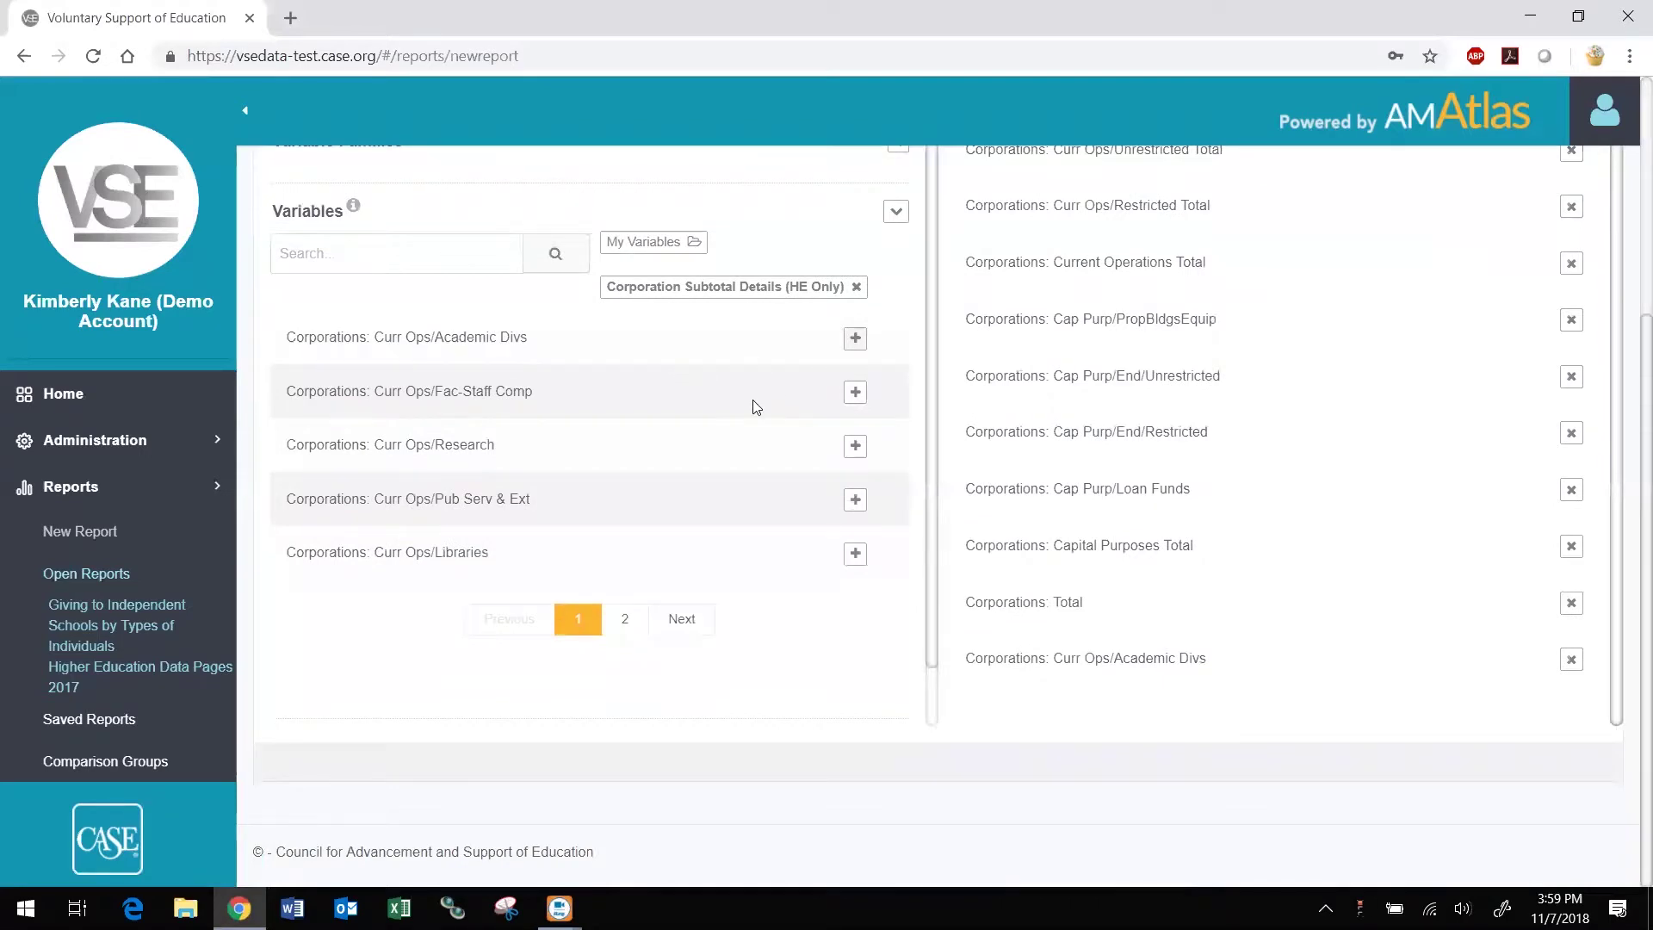
scroll(756, 408, "up", 4)
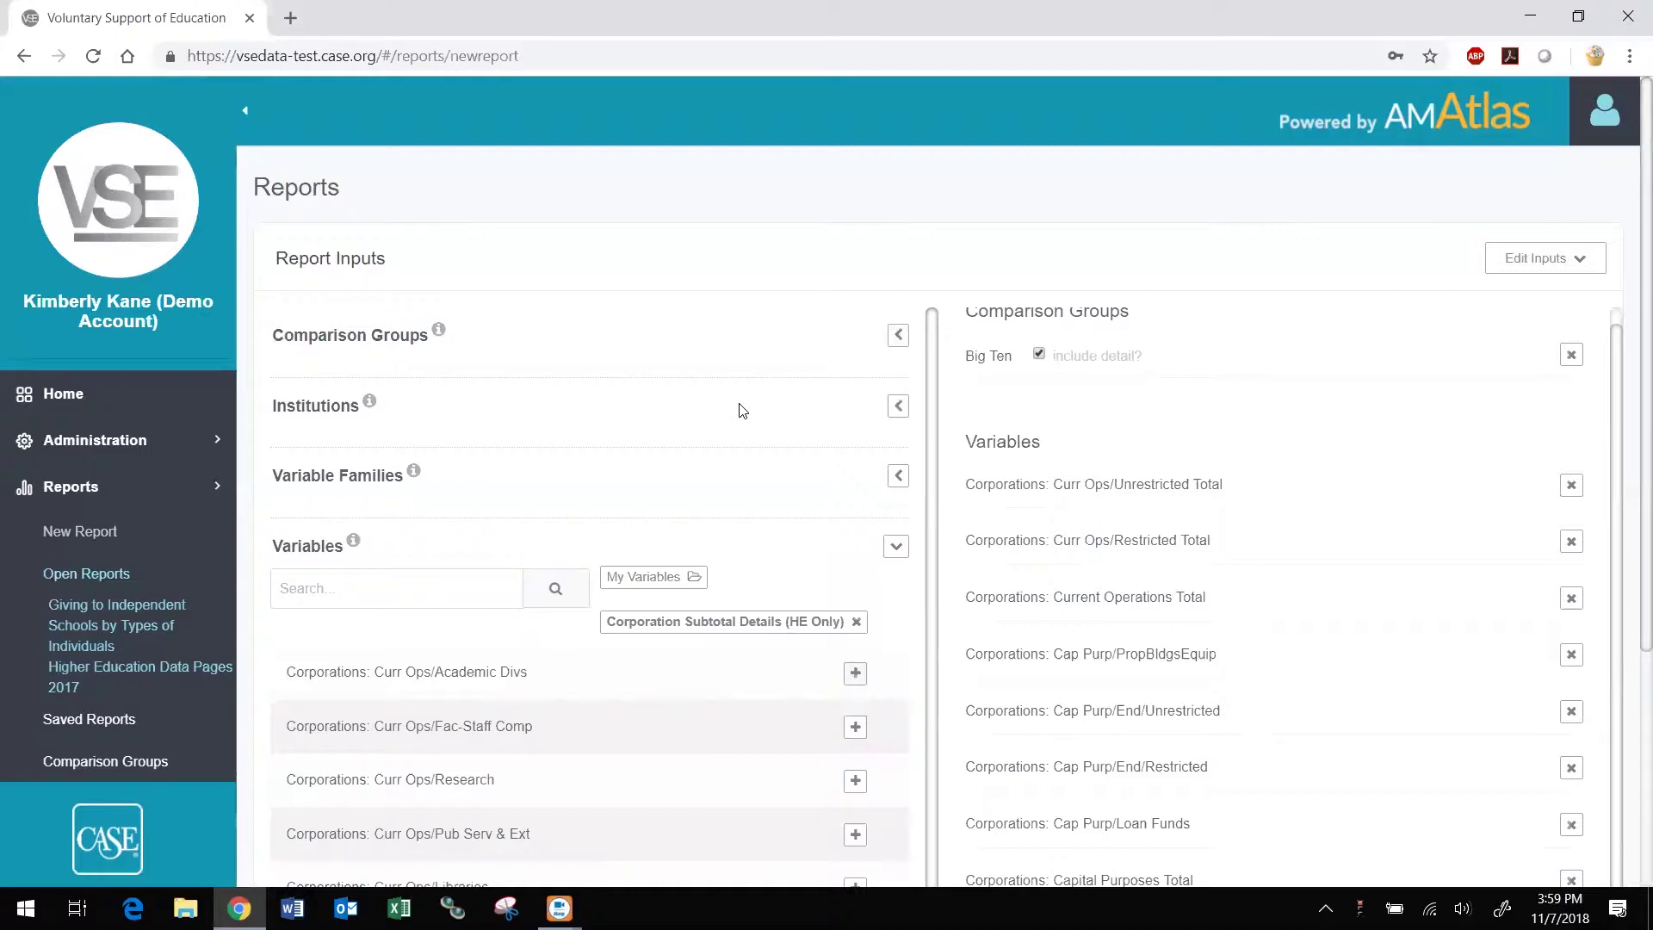
Step: Search variables for 'foundation' and add Foundations: Curr Ops/Unrestricted Total
left_click(430, 592)
type("foundation")
left_click(855, 674)
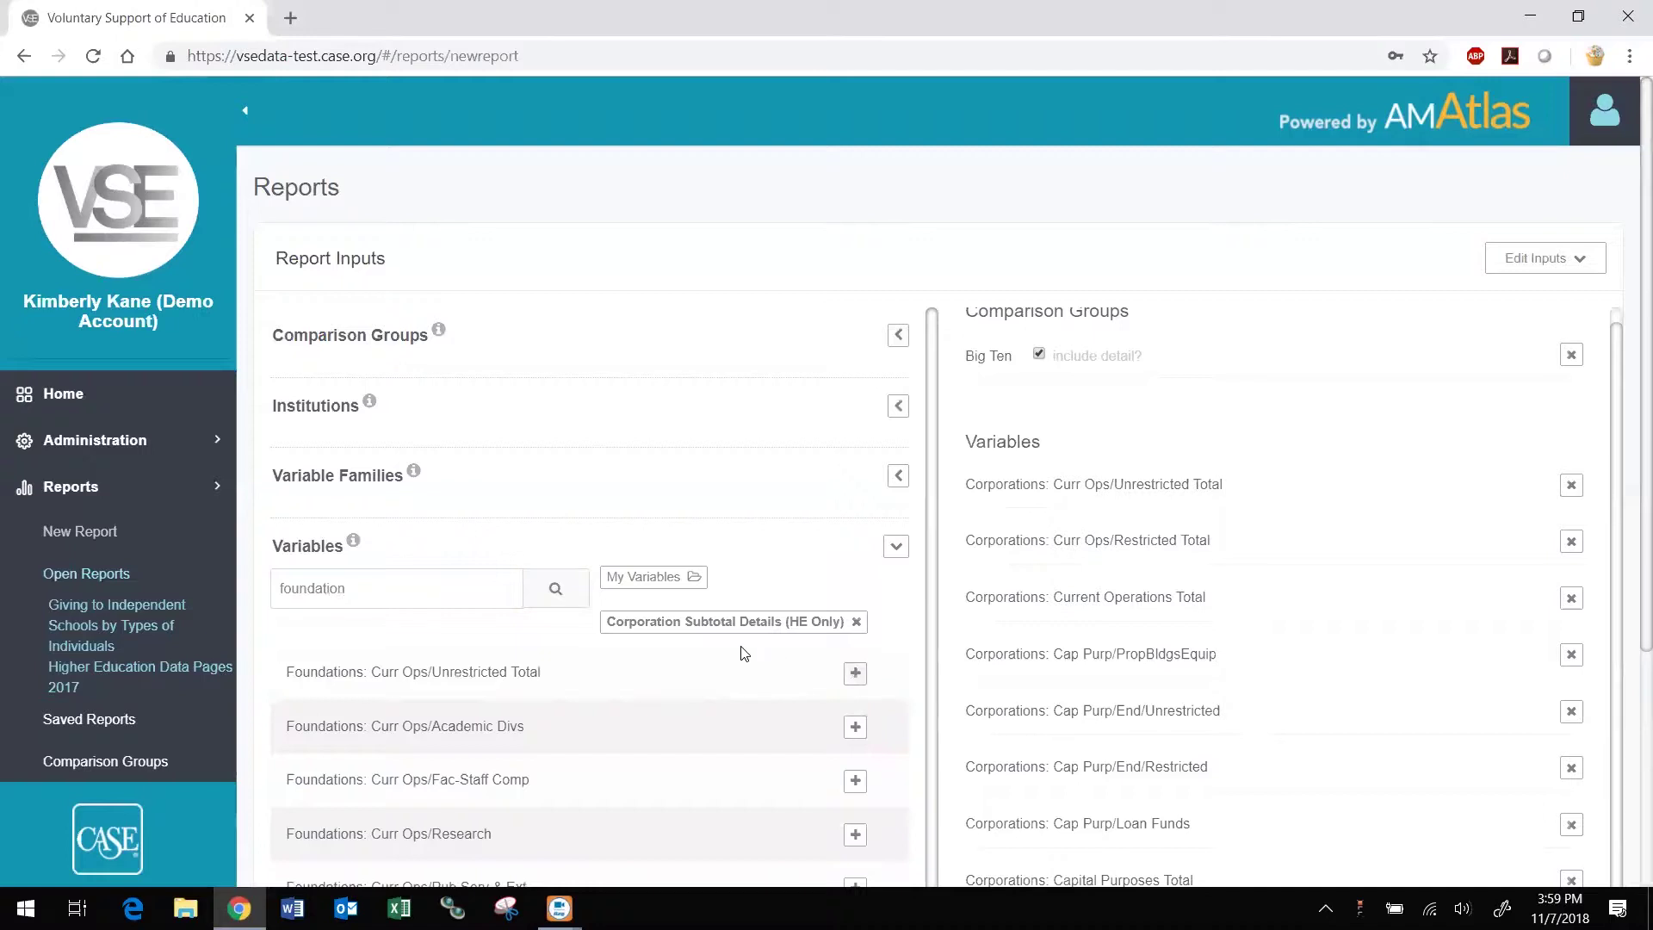
scroll(740, 654, "down", 1)
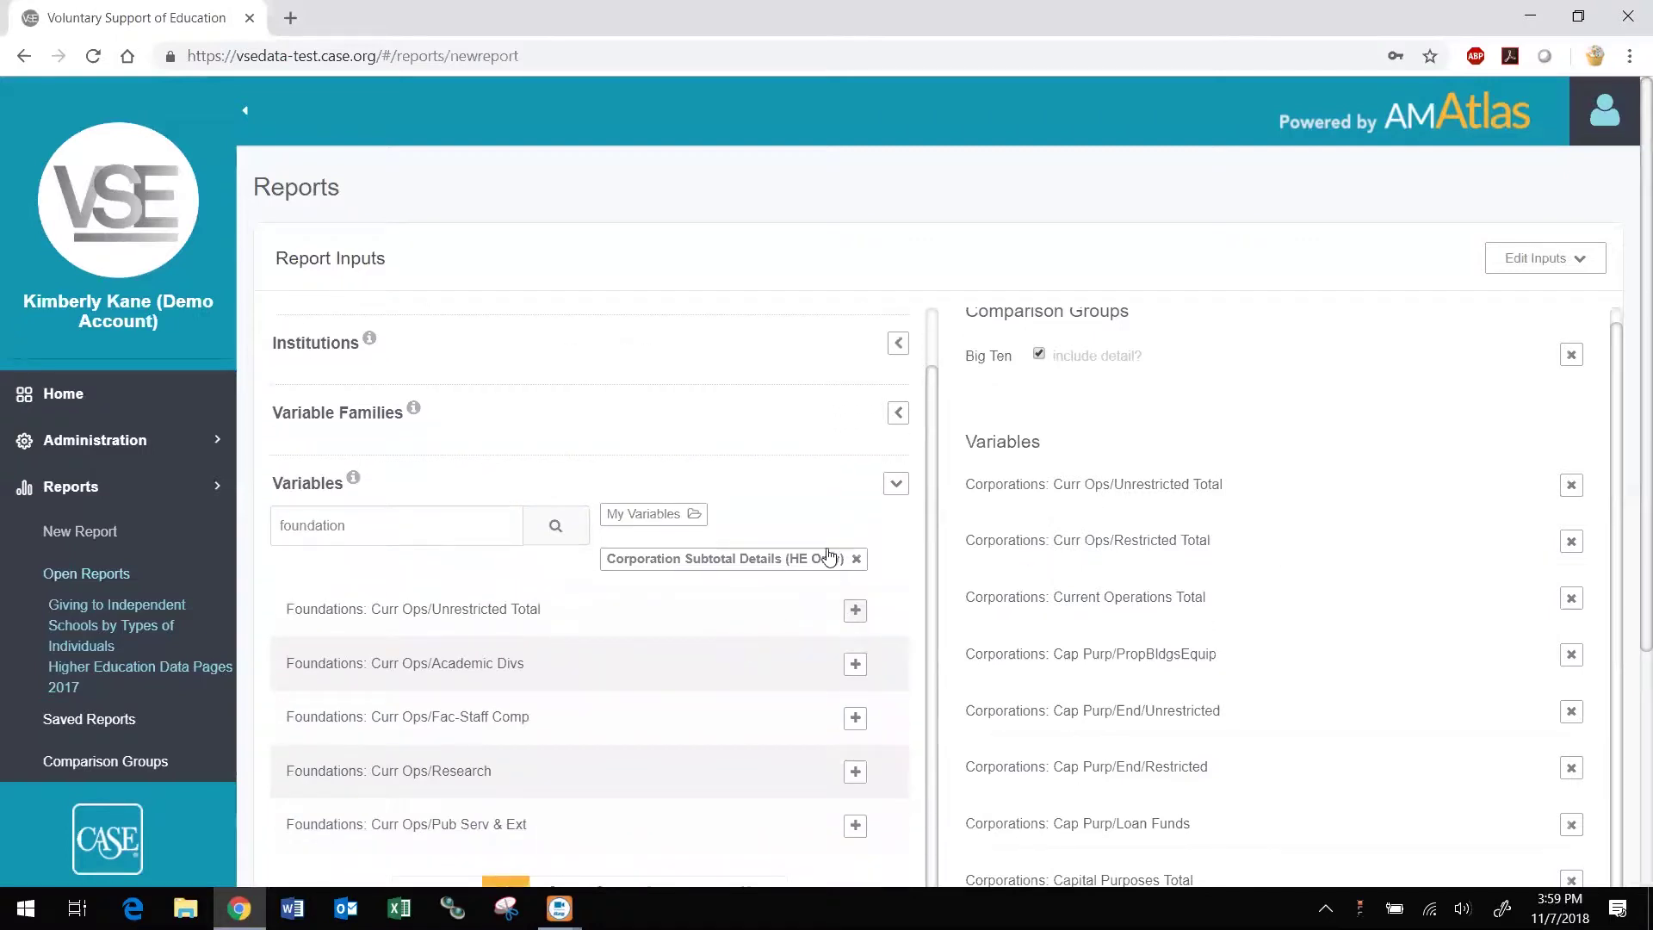
left_click(895, 483)
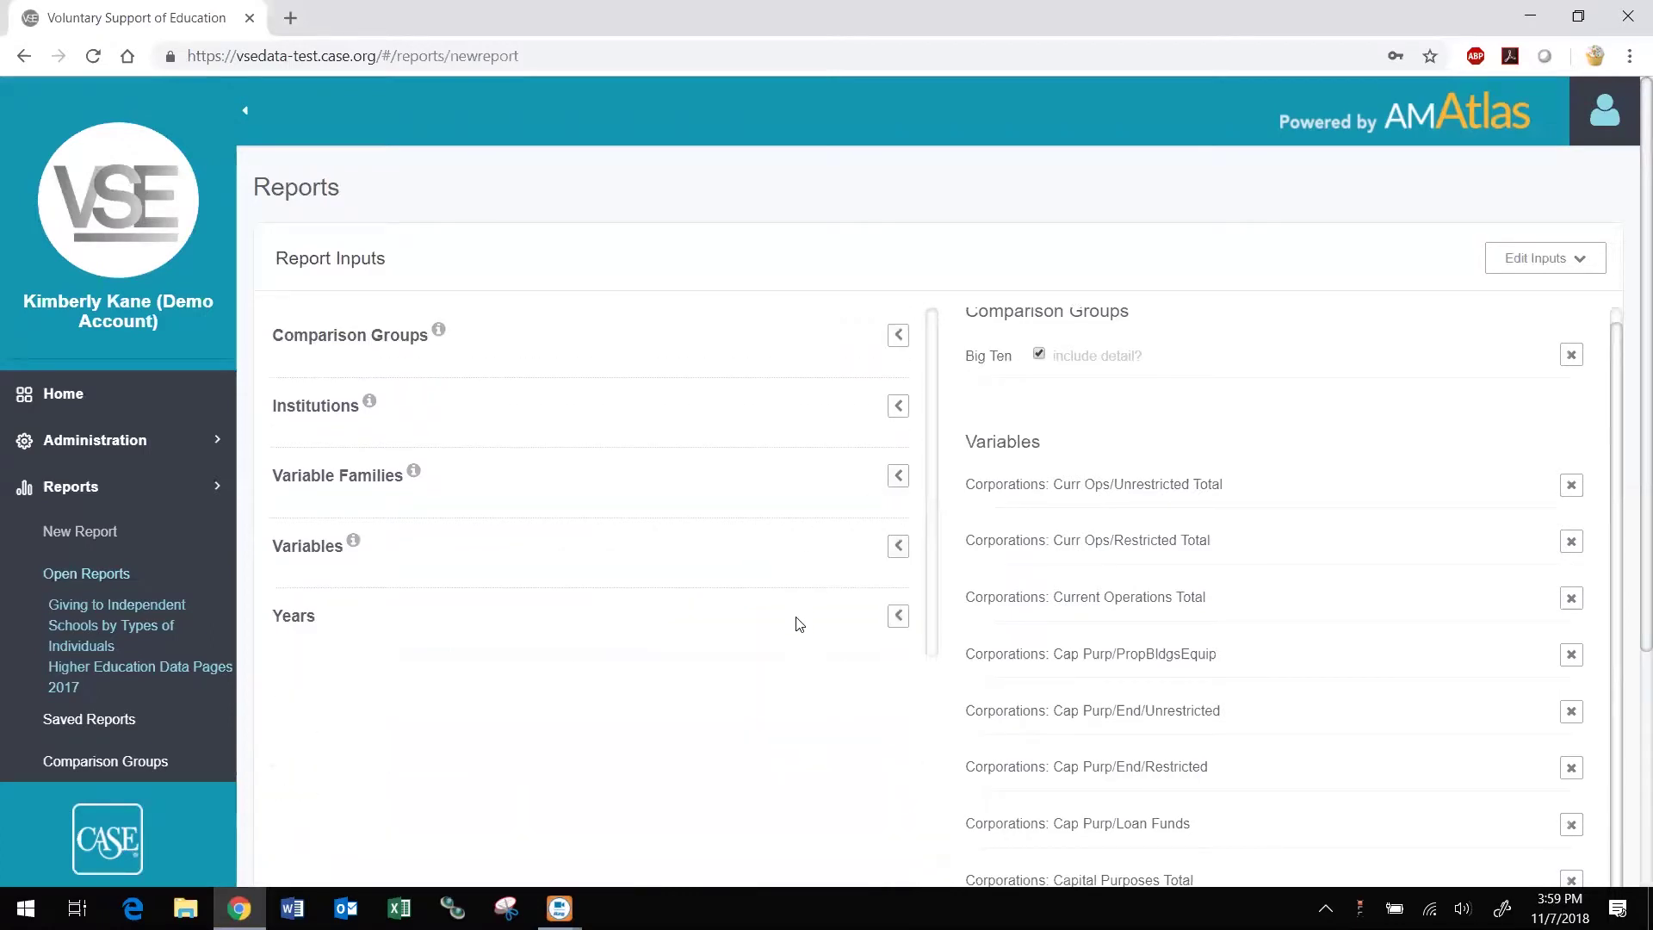
Step: Open the Years list and remove the Foundations: Curr Ops/Unrestricted Total and Corporations: Total variables
left_click(898, 618)
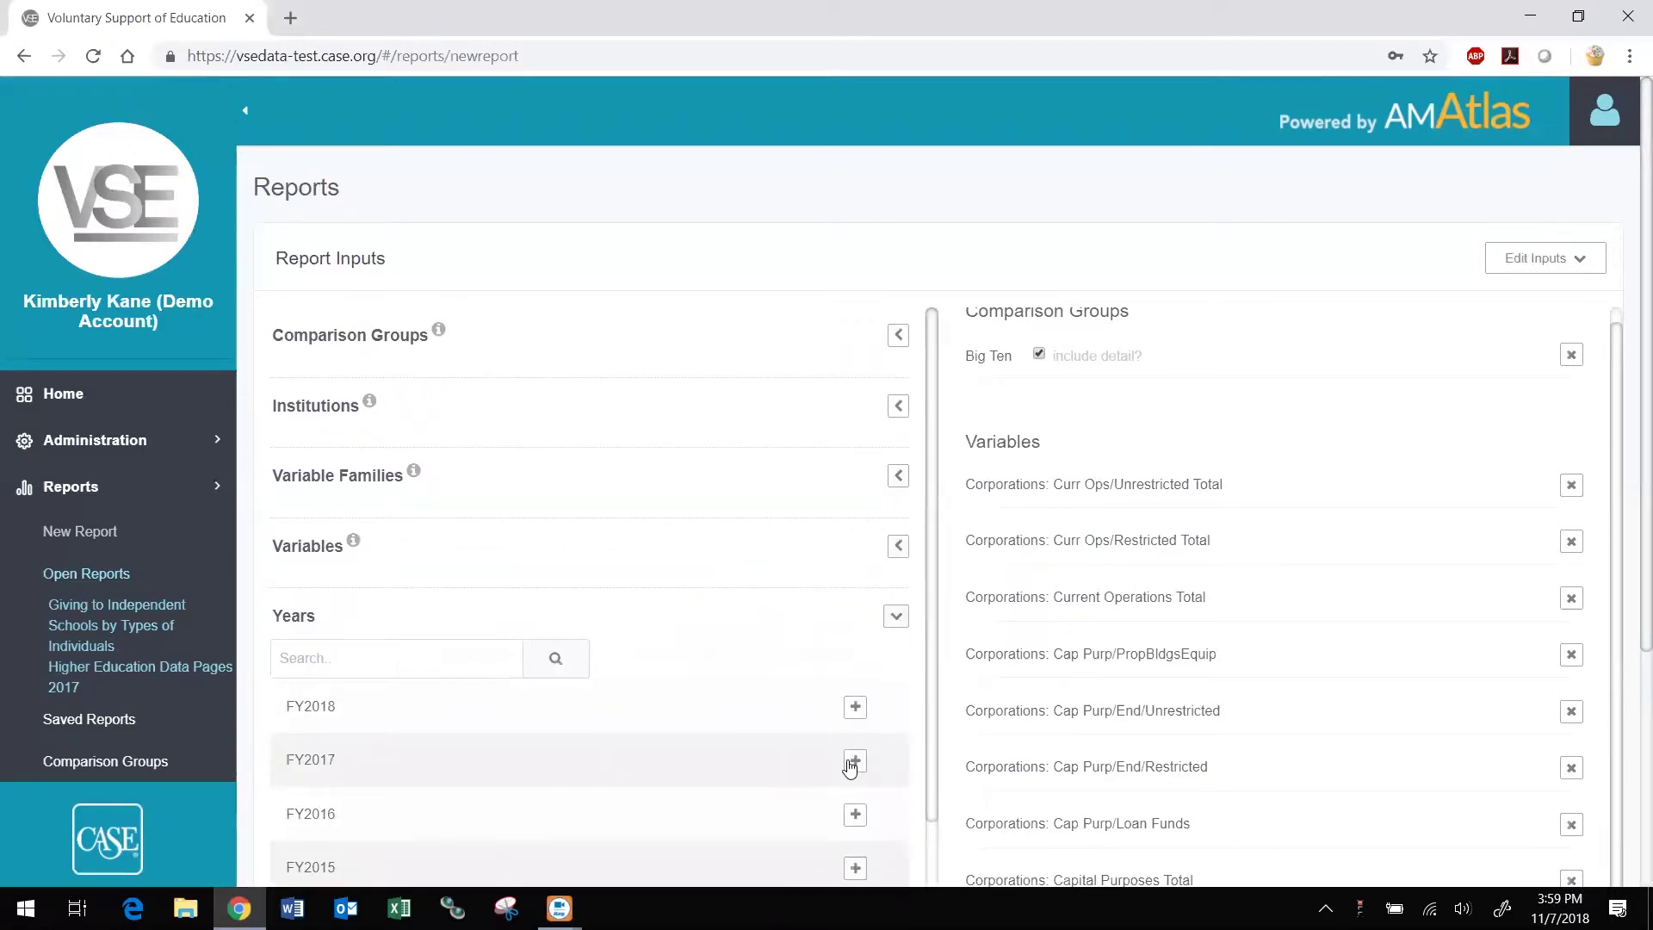
scroll(1542, 664, "down", 3)
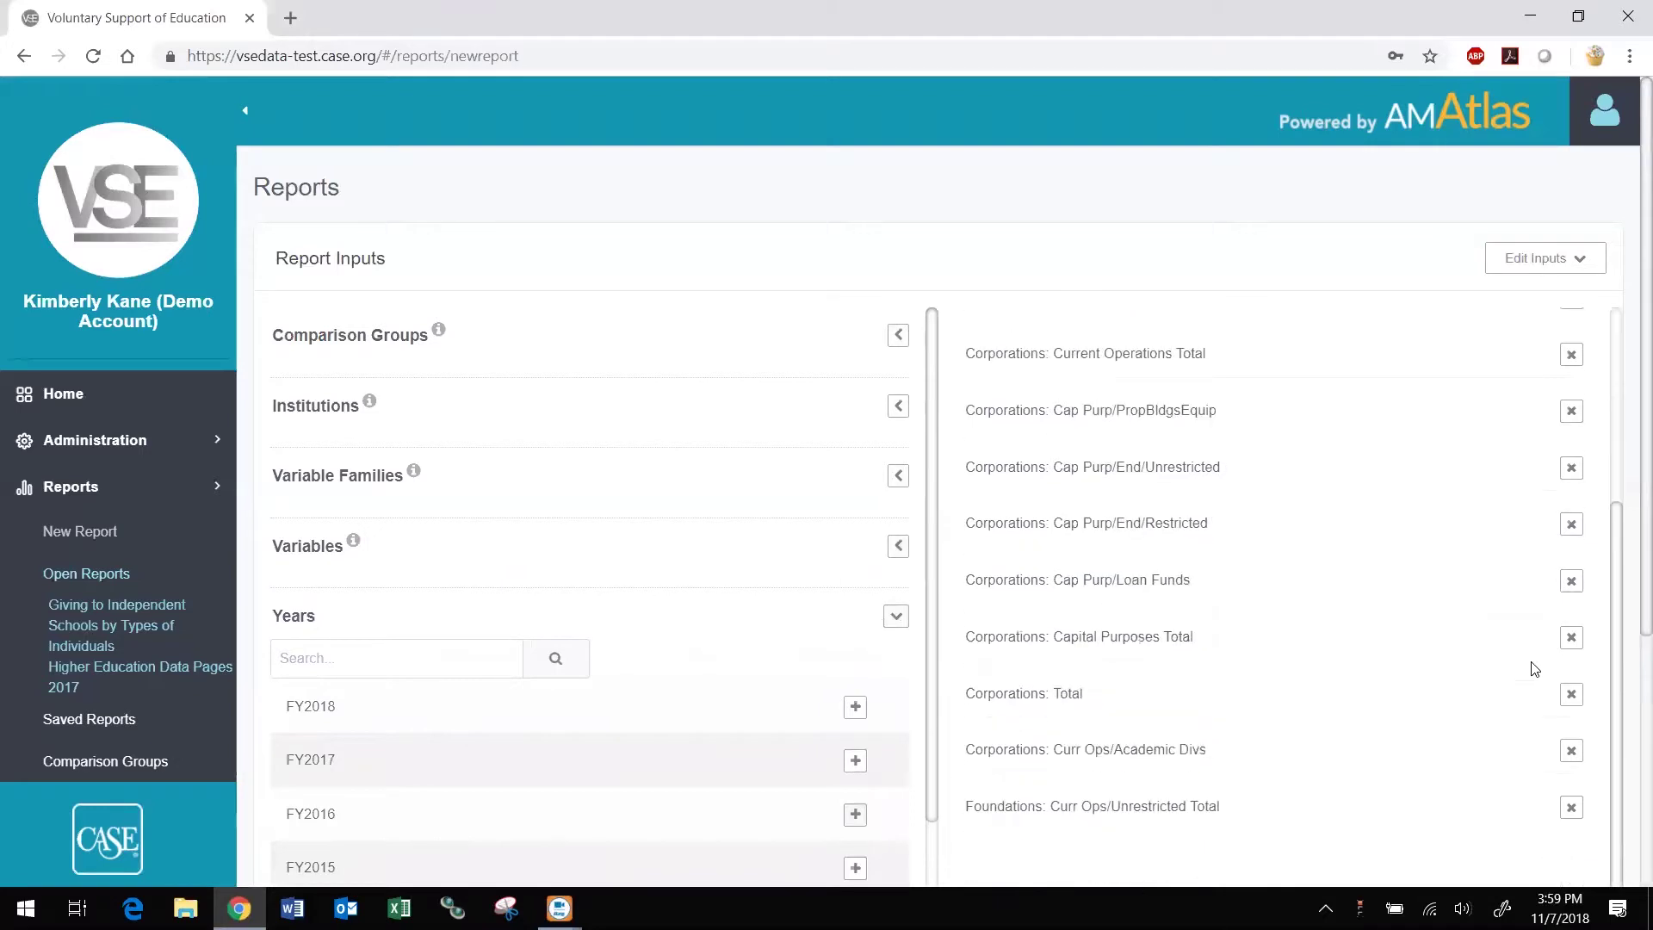
scroll(1529, 669, "down", 4)
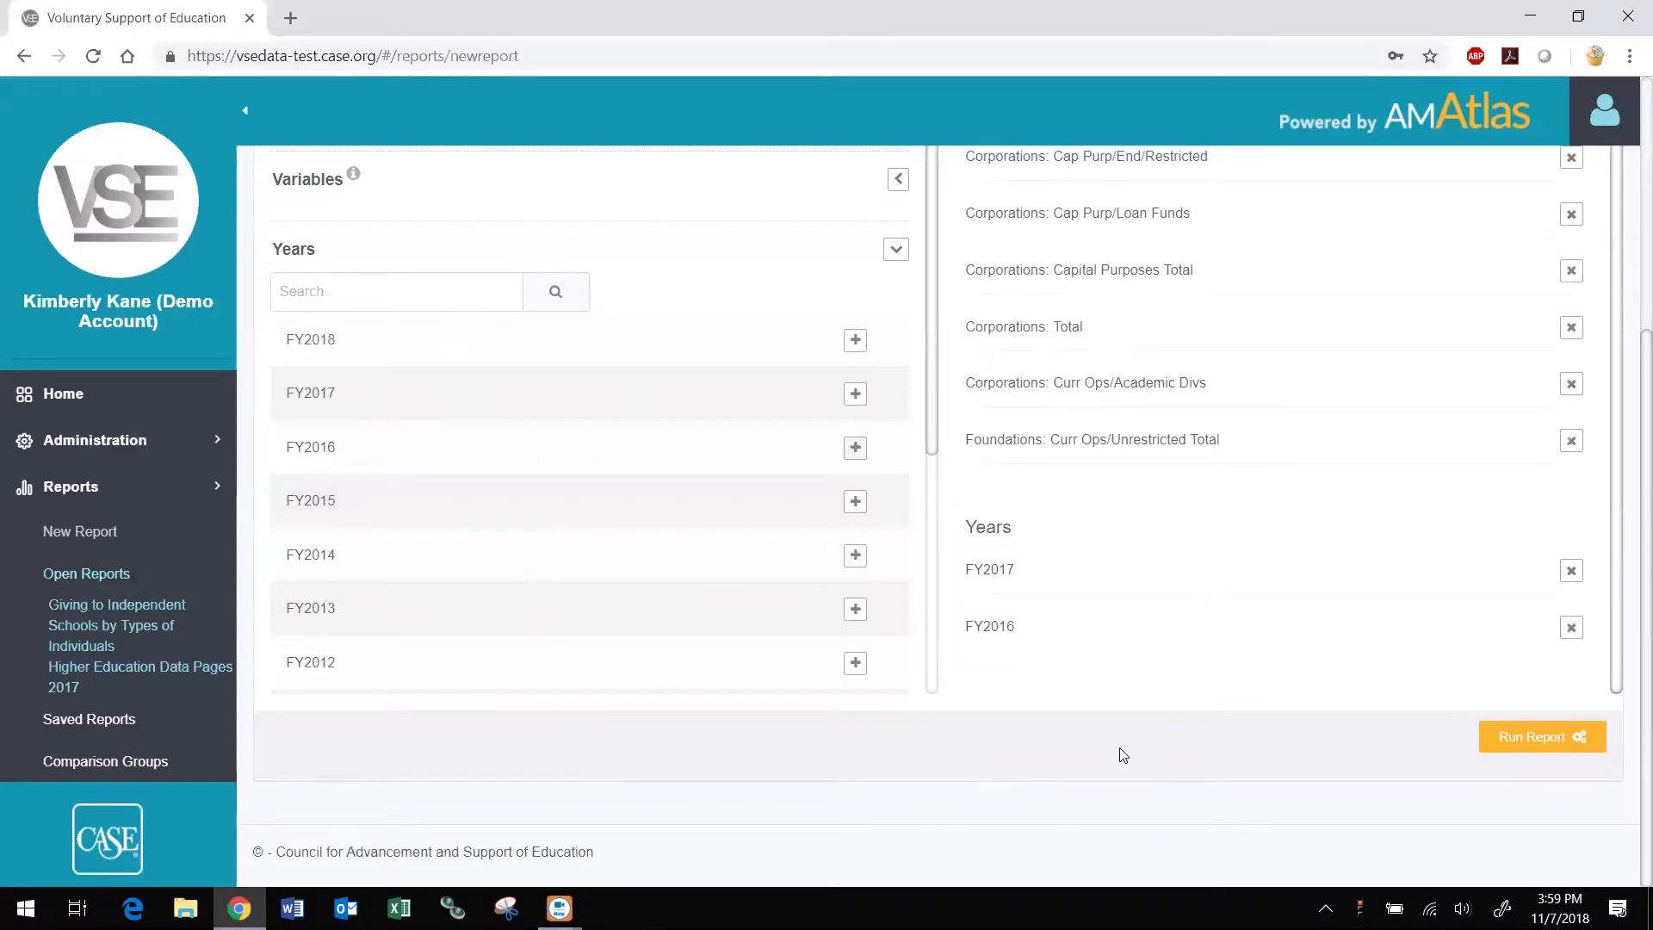
left_click(1571, 440)
left_click(1572, 383)
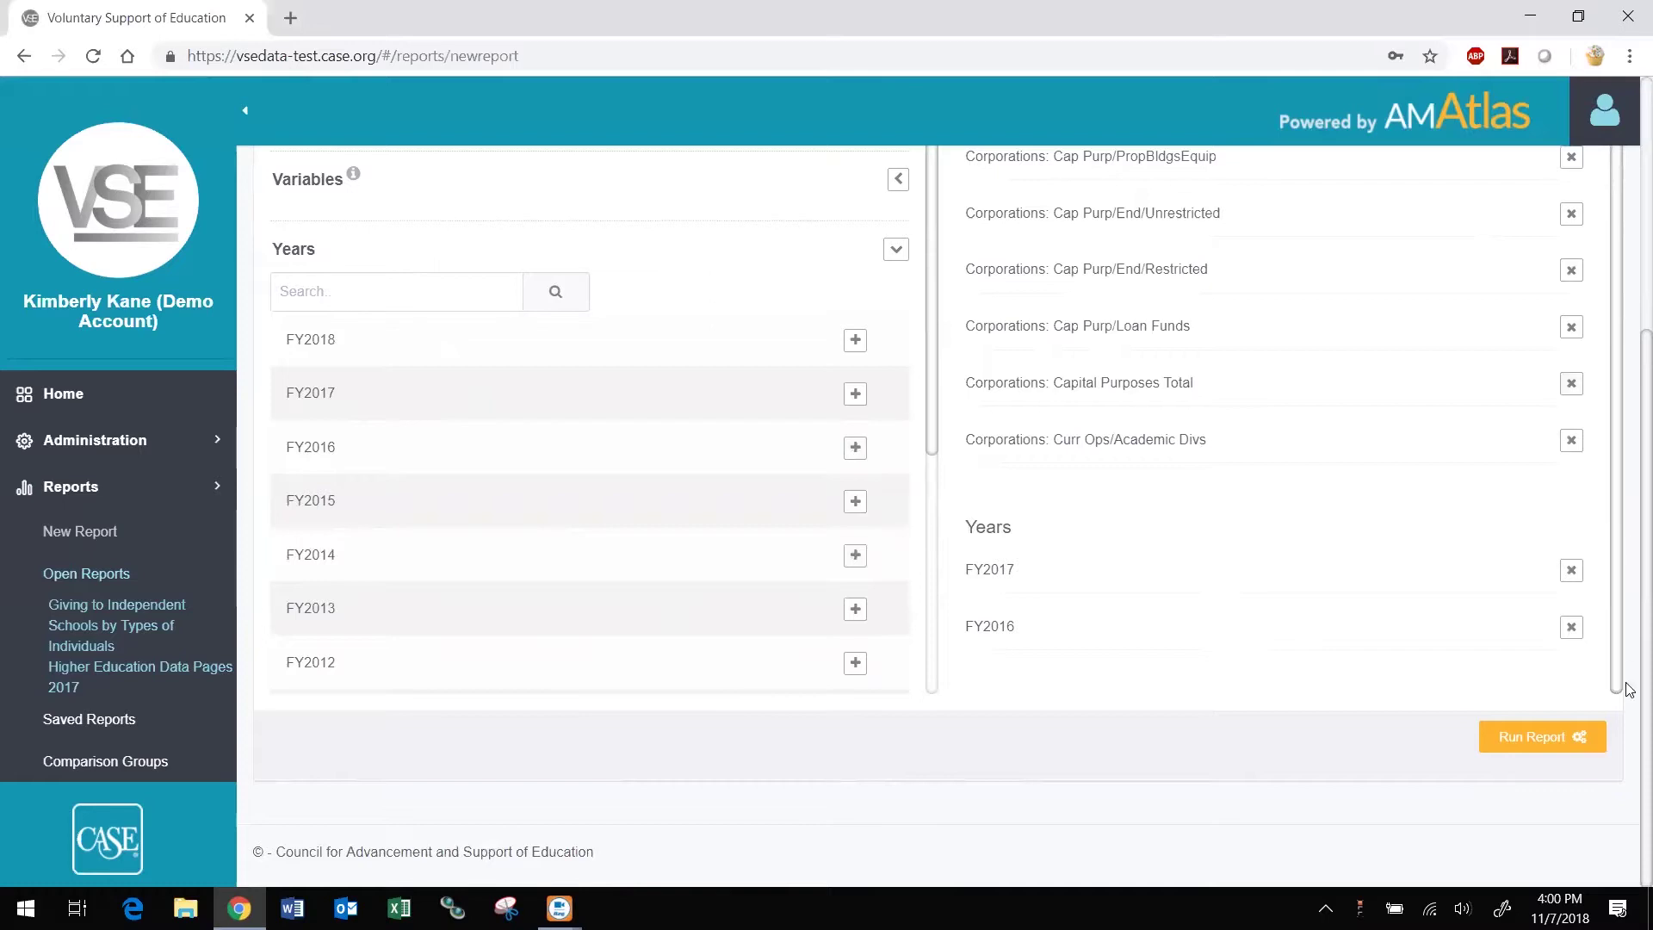
left_click(1523, 748)
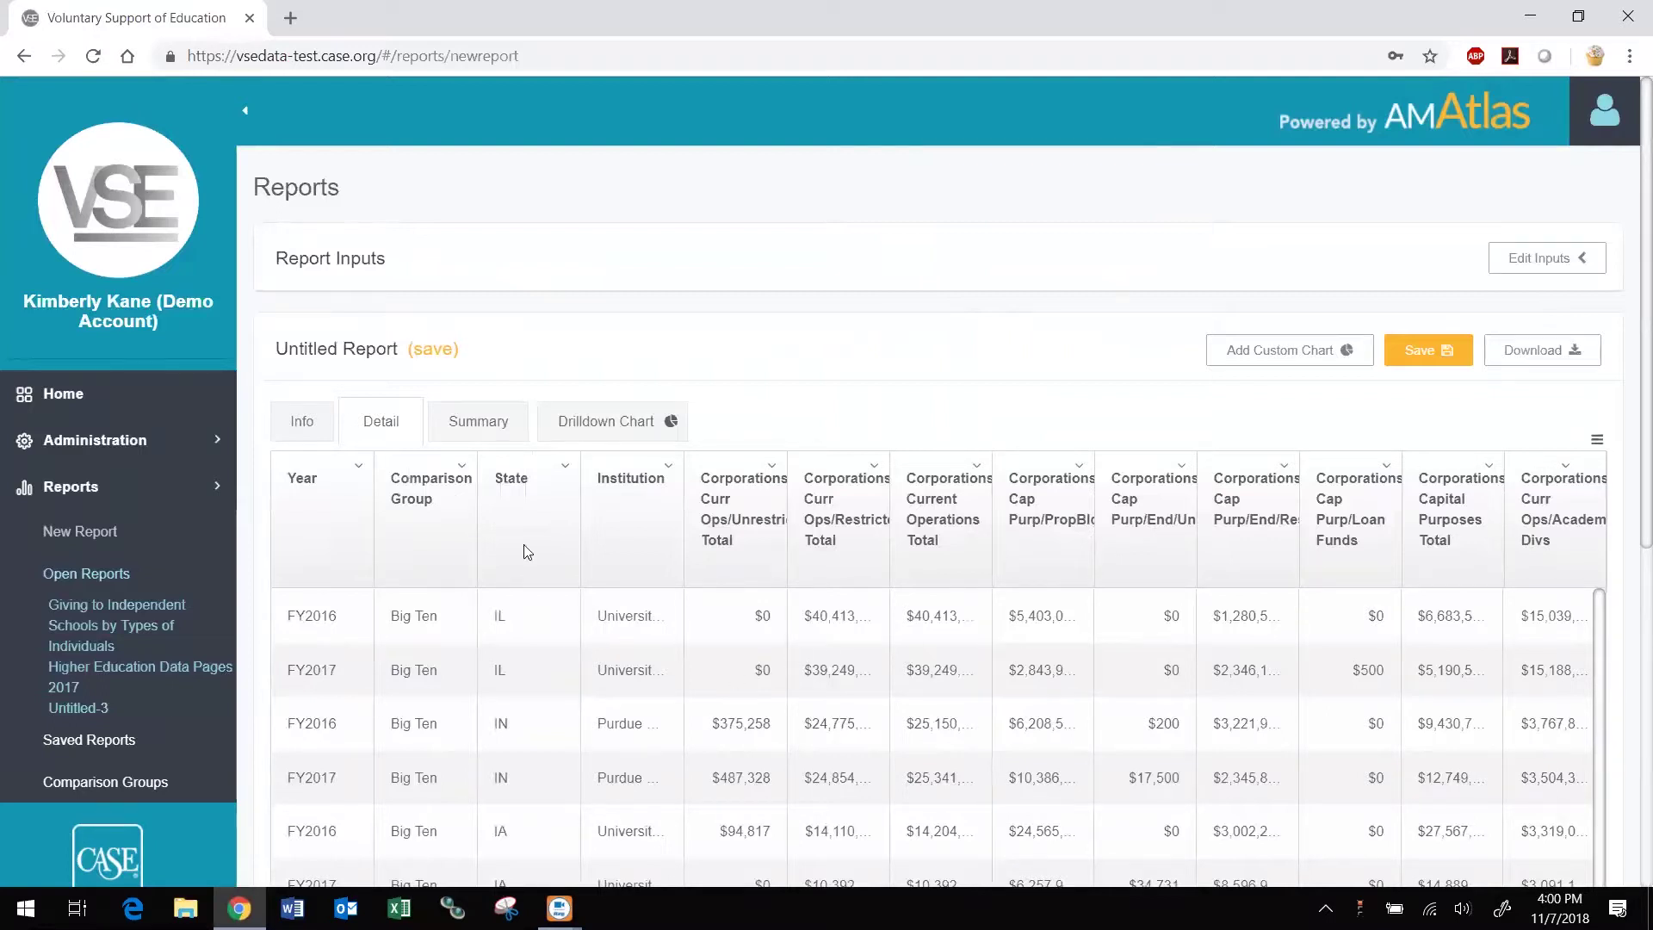
left_click(305, 421)
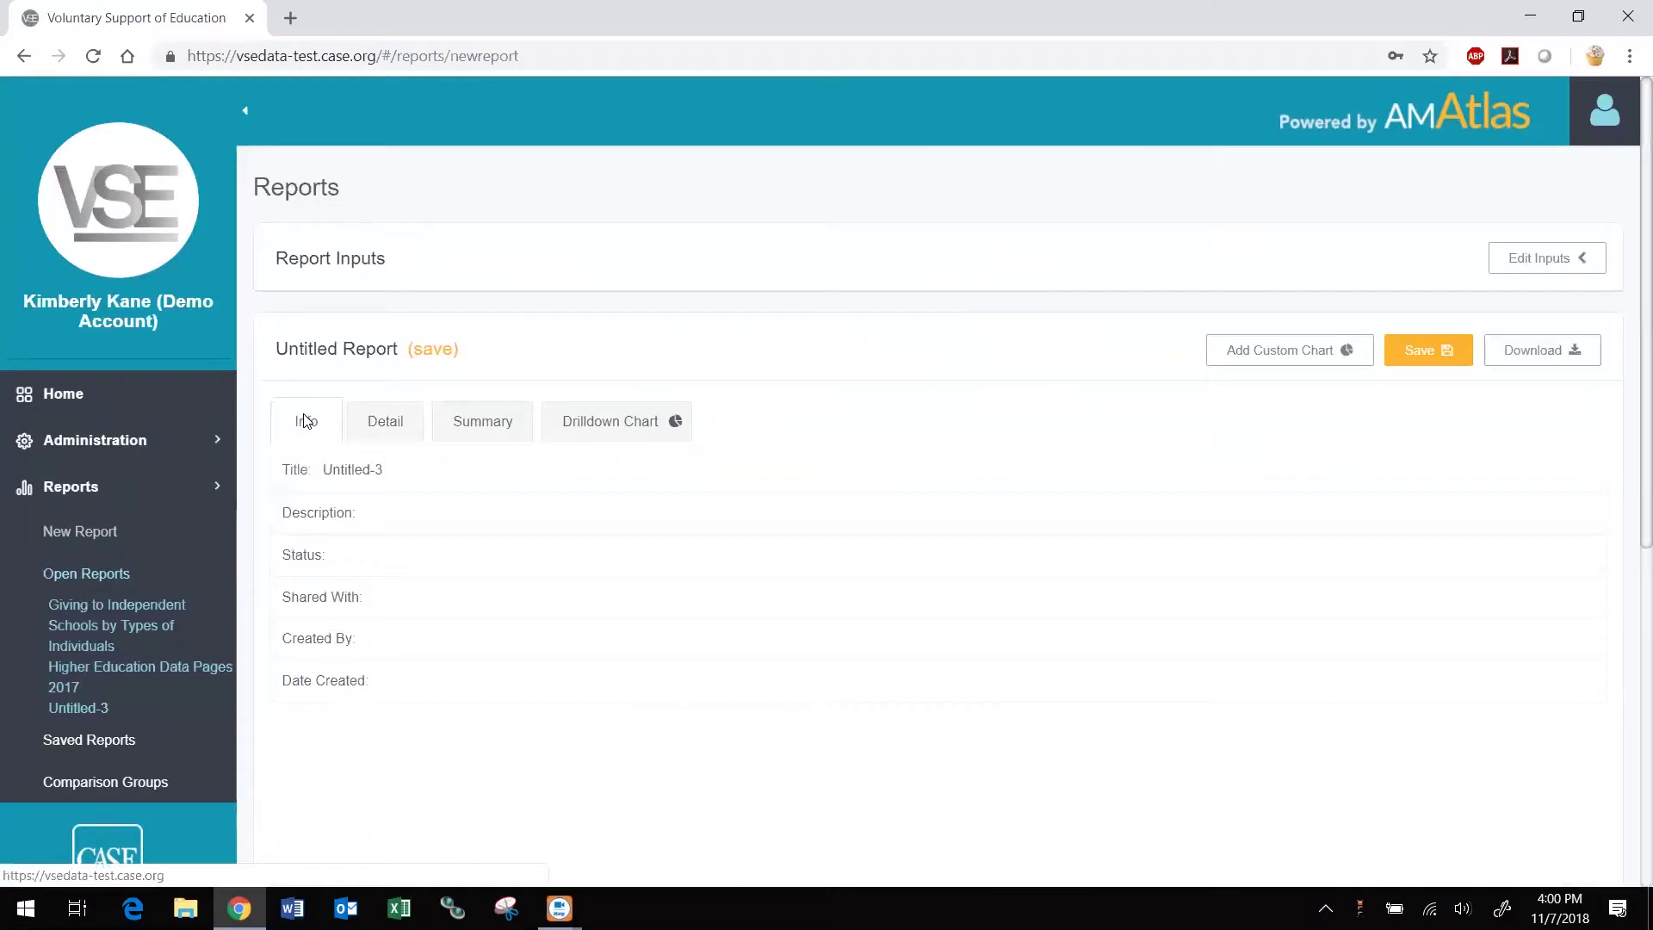
left_click(411, 433)
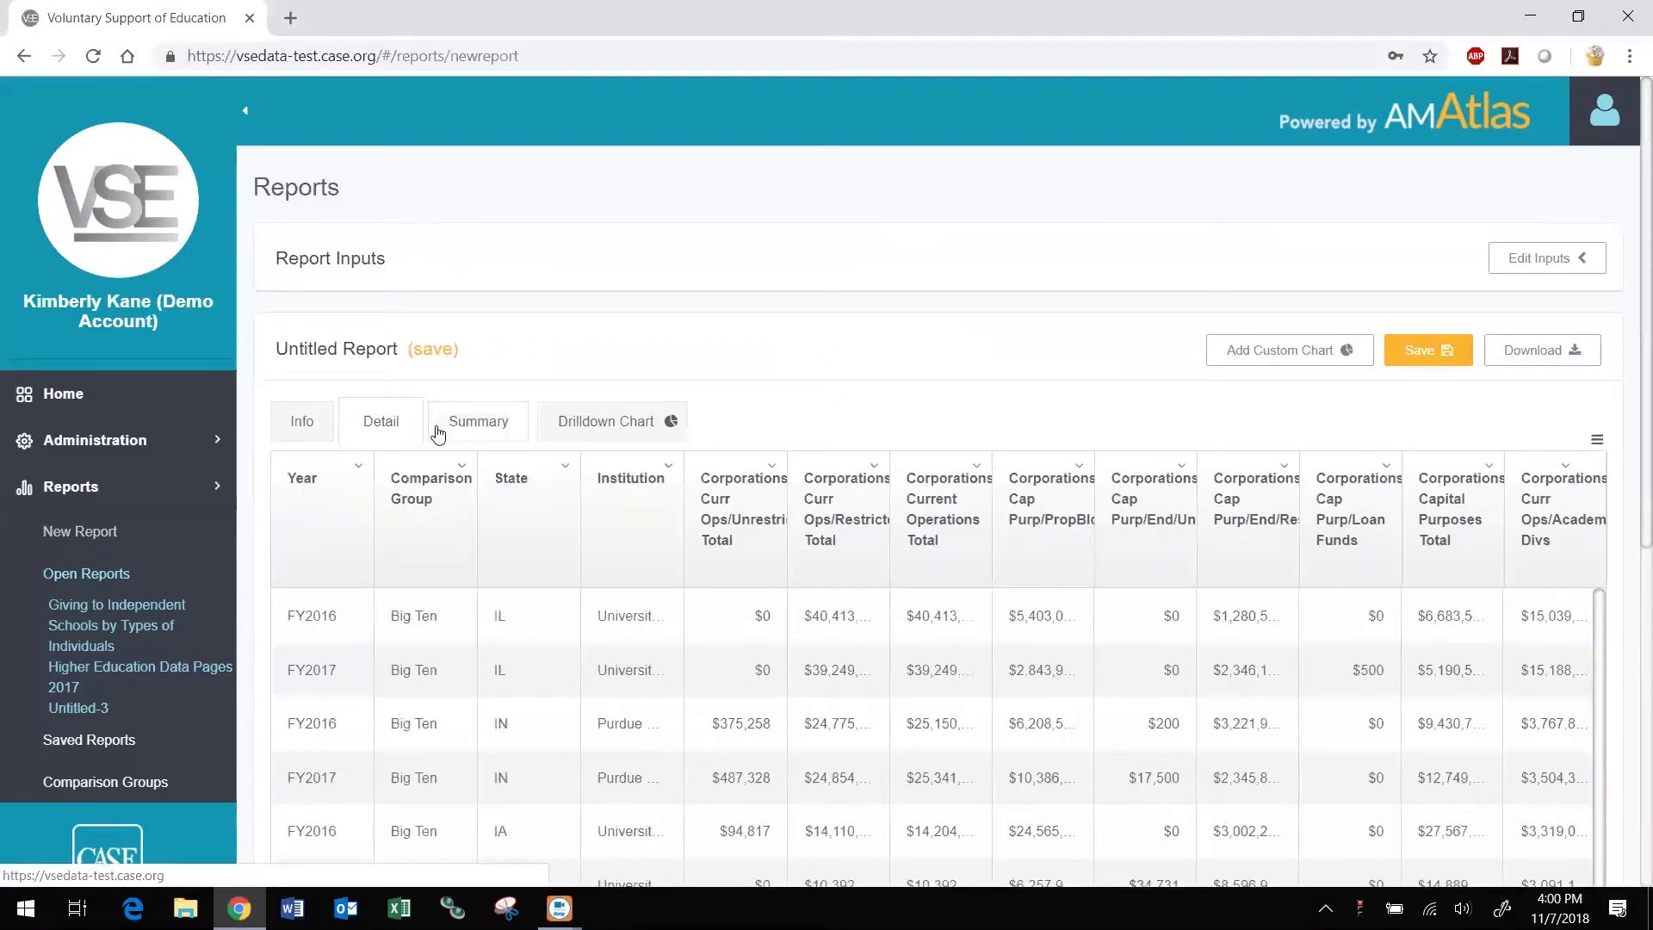
left_click(485, 433)
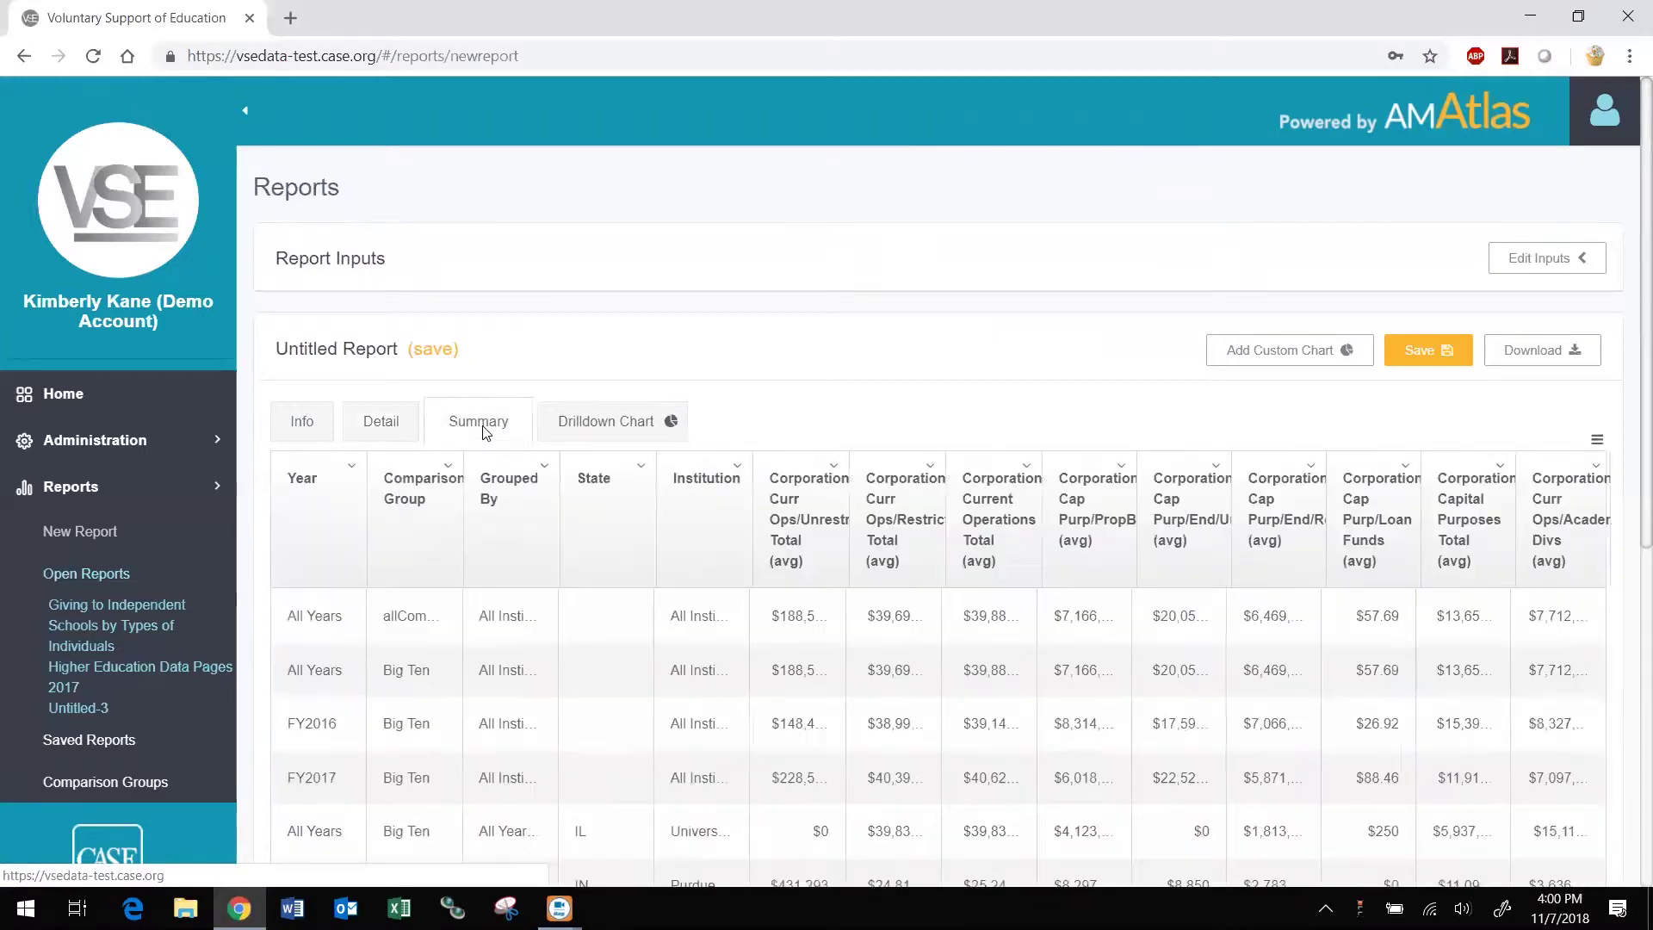
left_click(583, 430)
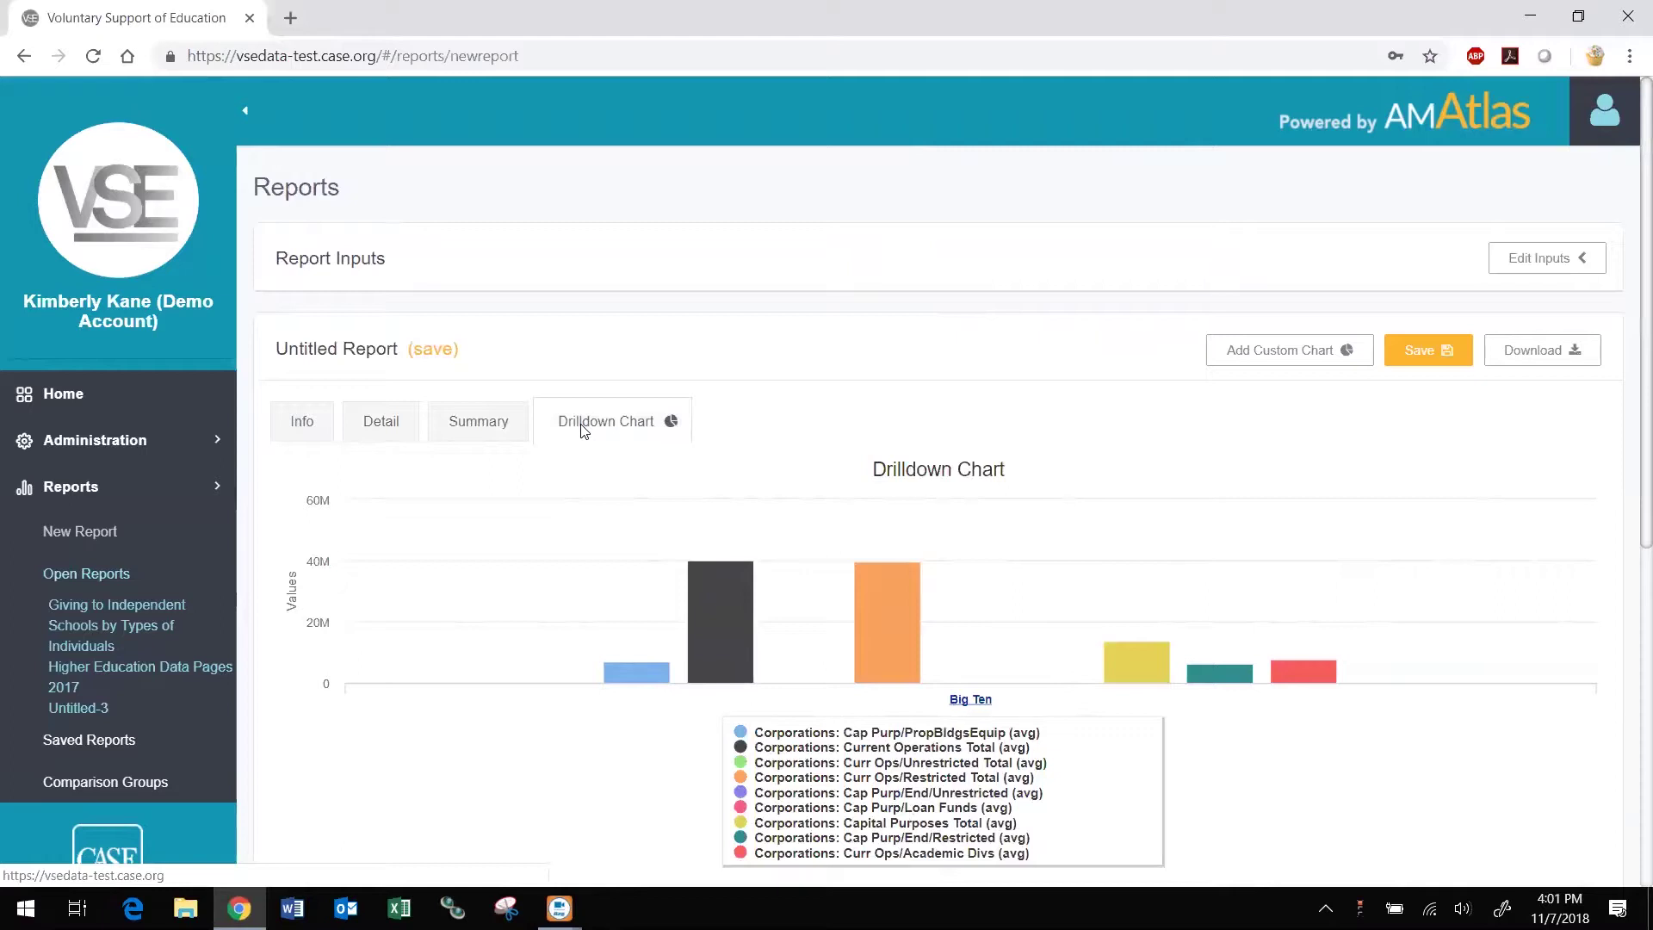
left_click(1540, 360)
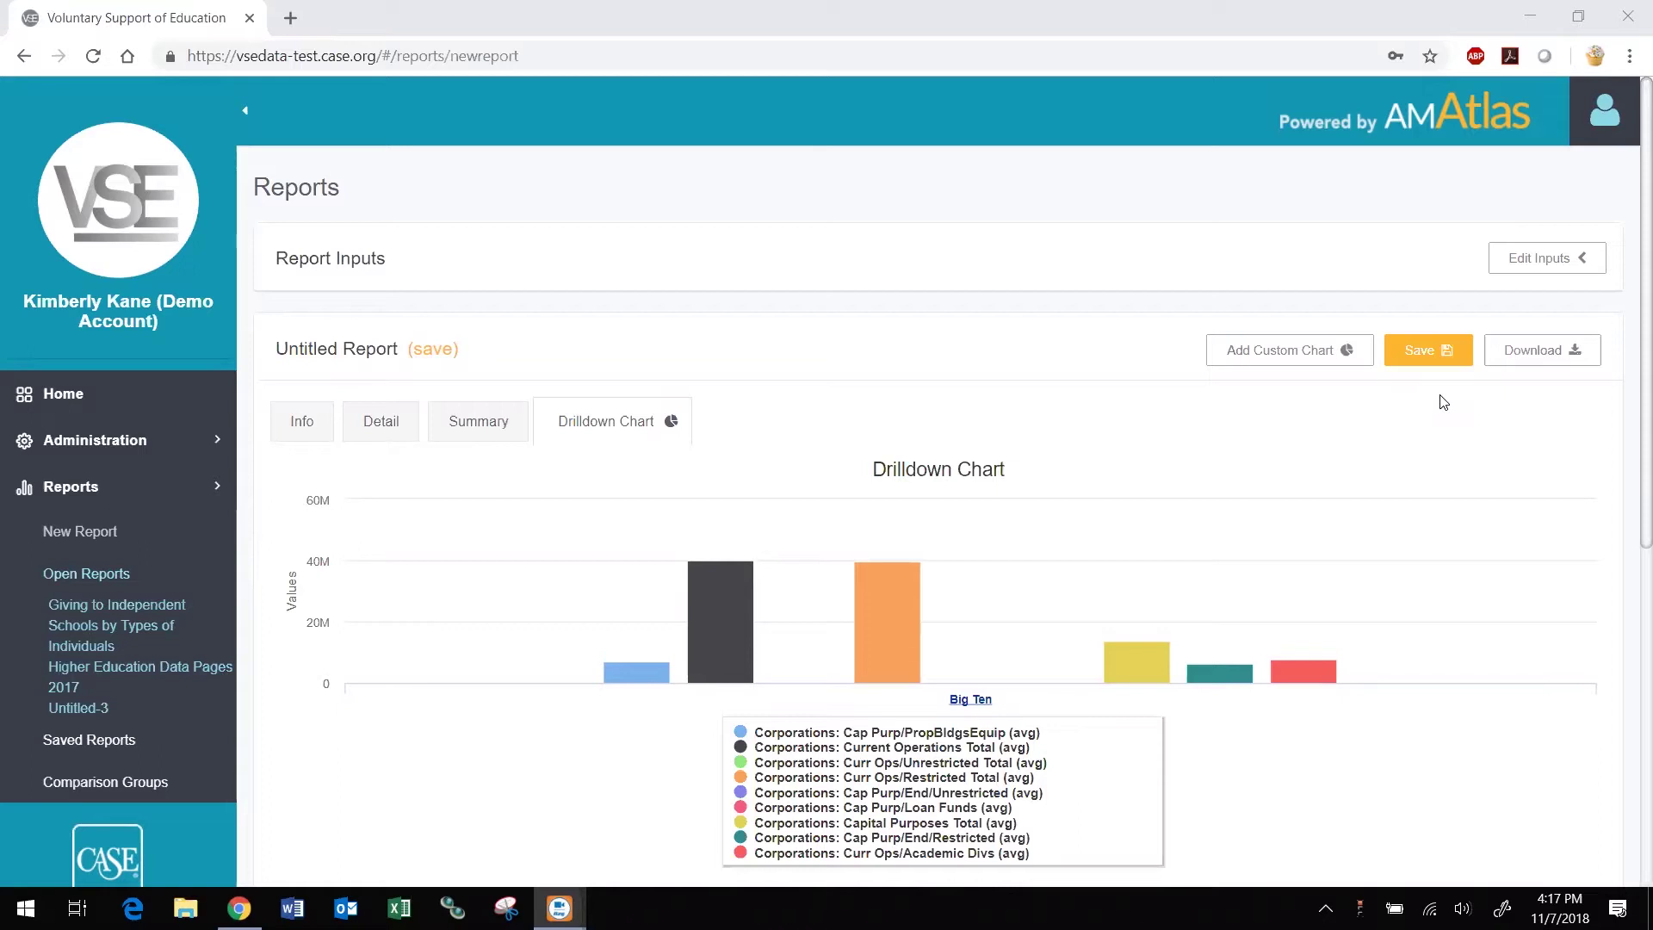
Step: Save the report titled 'VSE Demo Report' with Sharing set to Unit and Status Active
left_click(1428, 353)
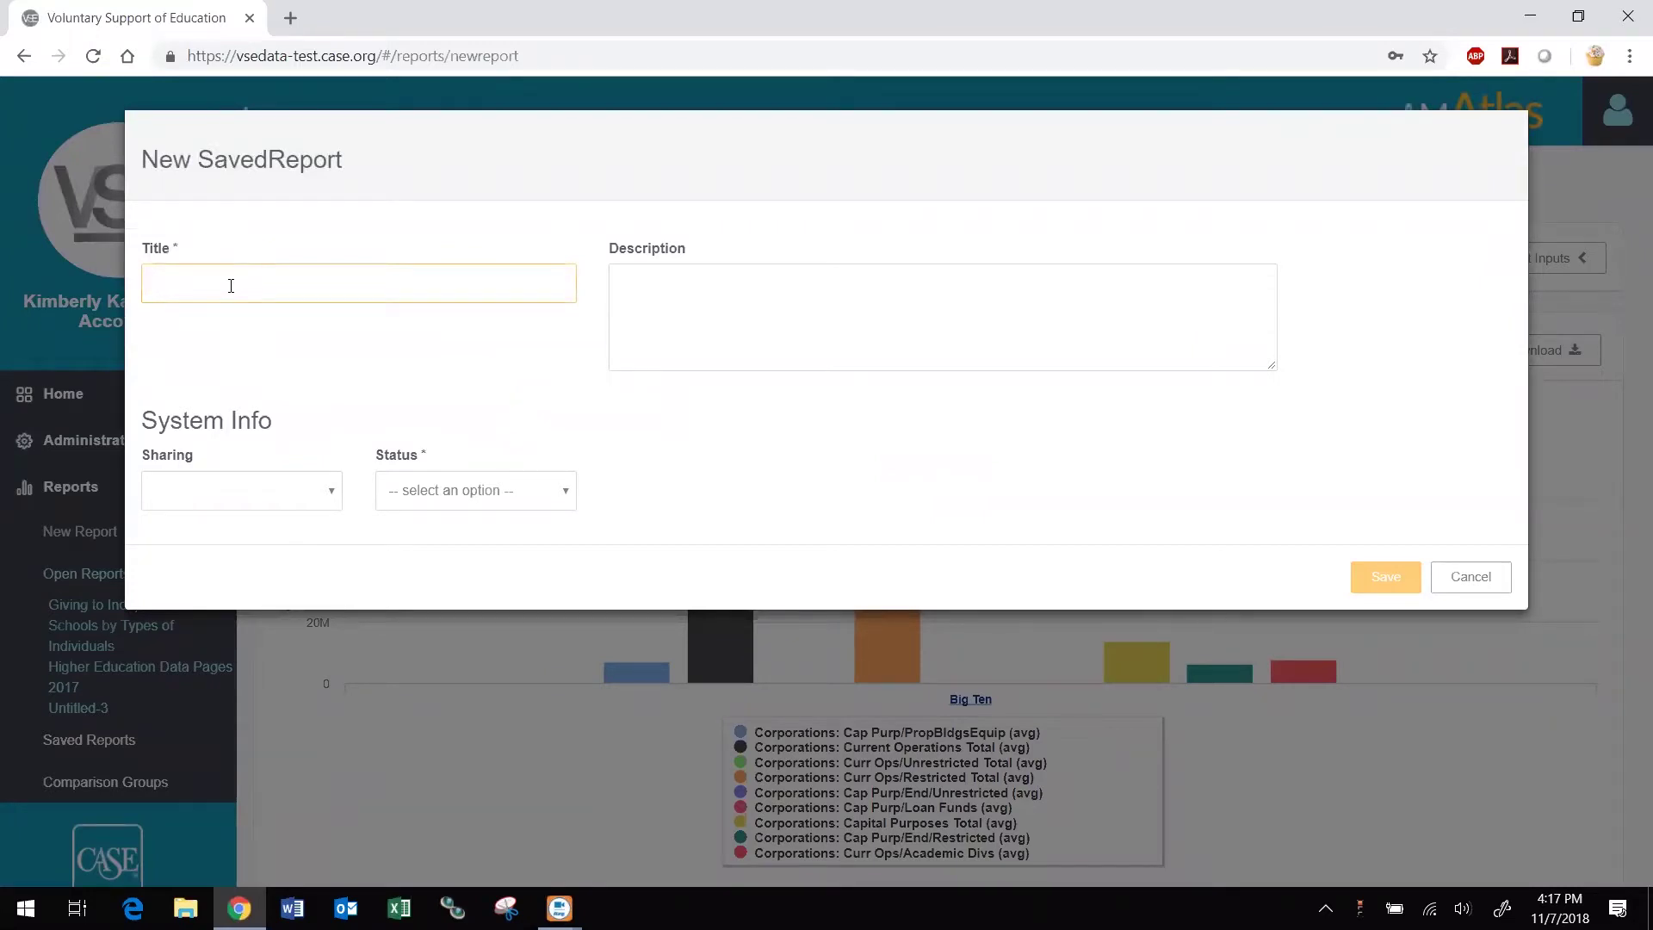
type("VSE Demo Repo")
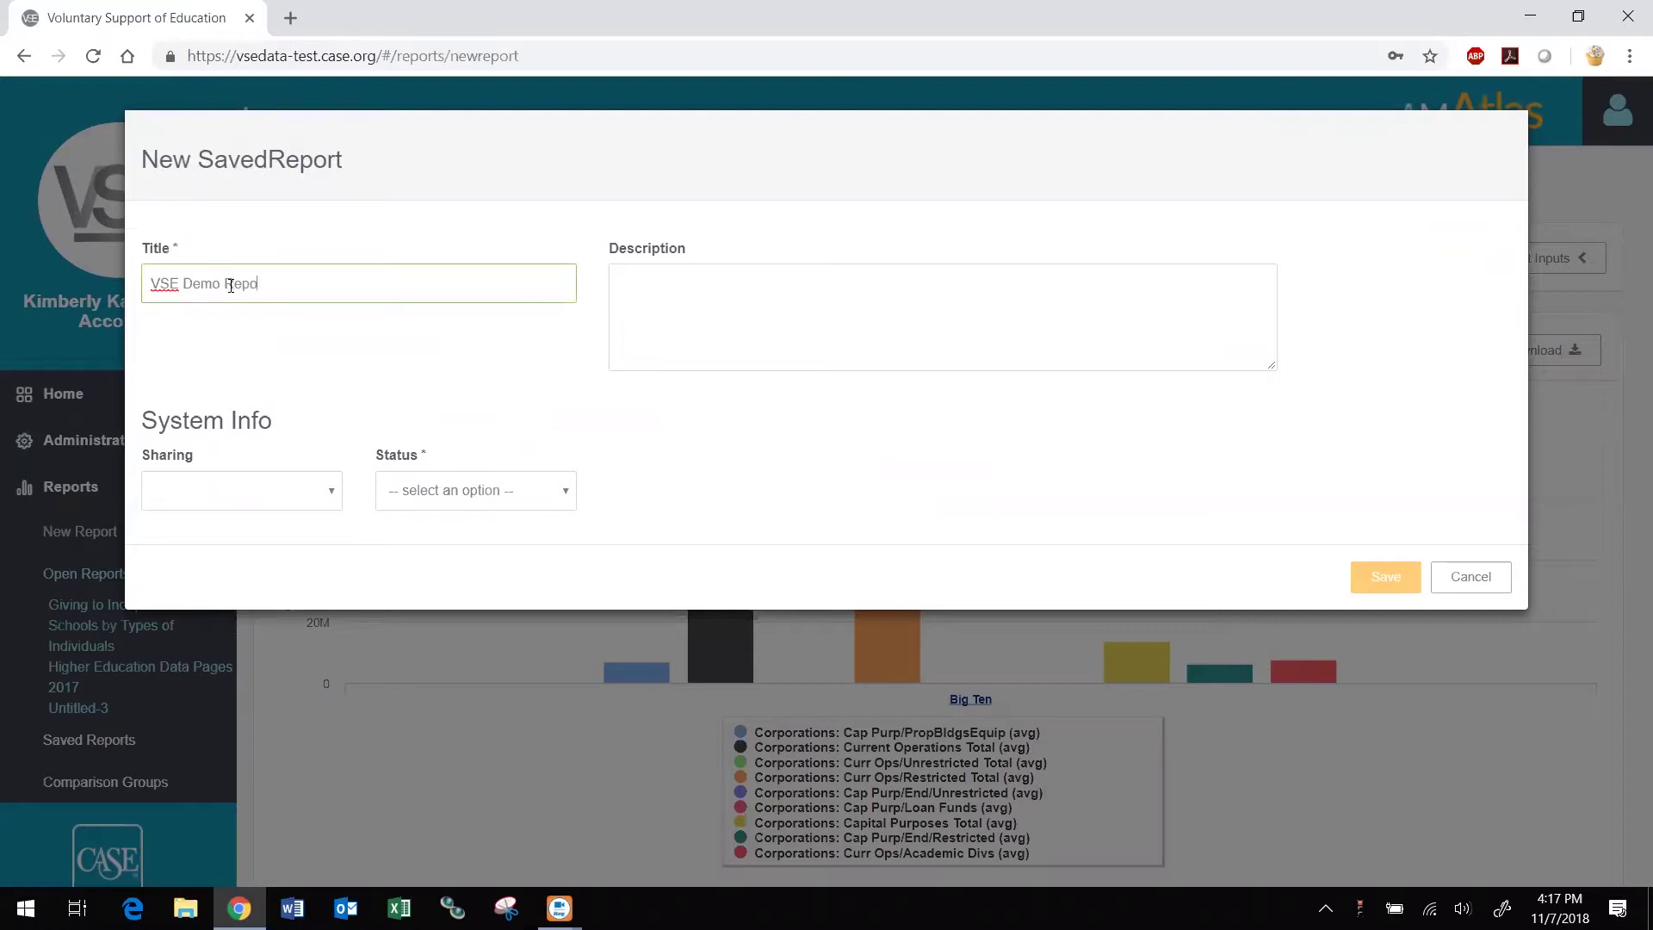
type("rt")
left_click(322, 492)
left_click(241, 560)
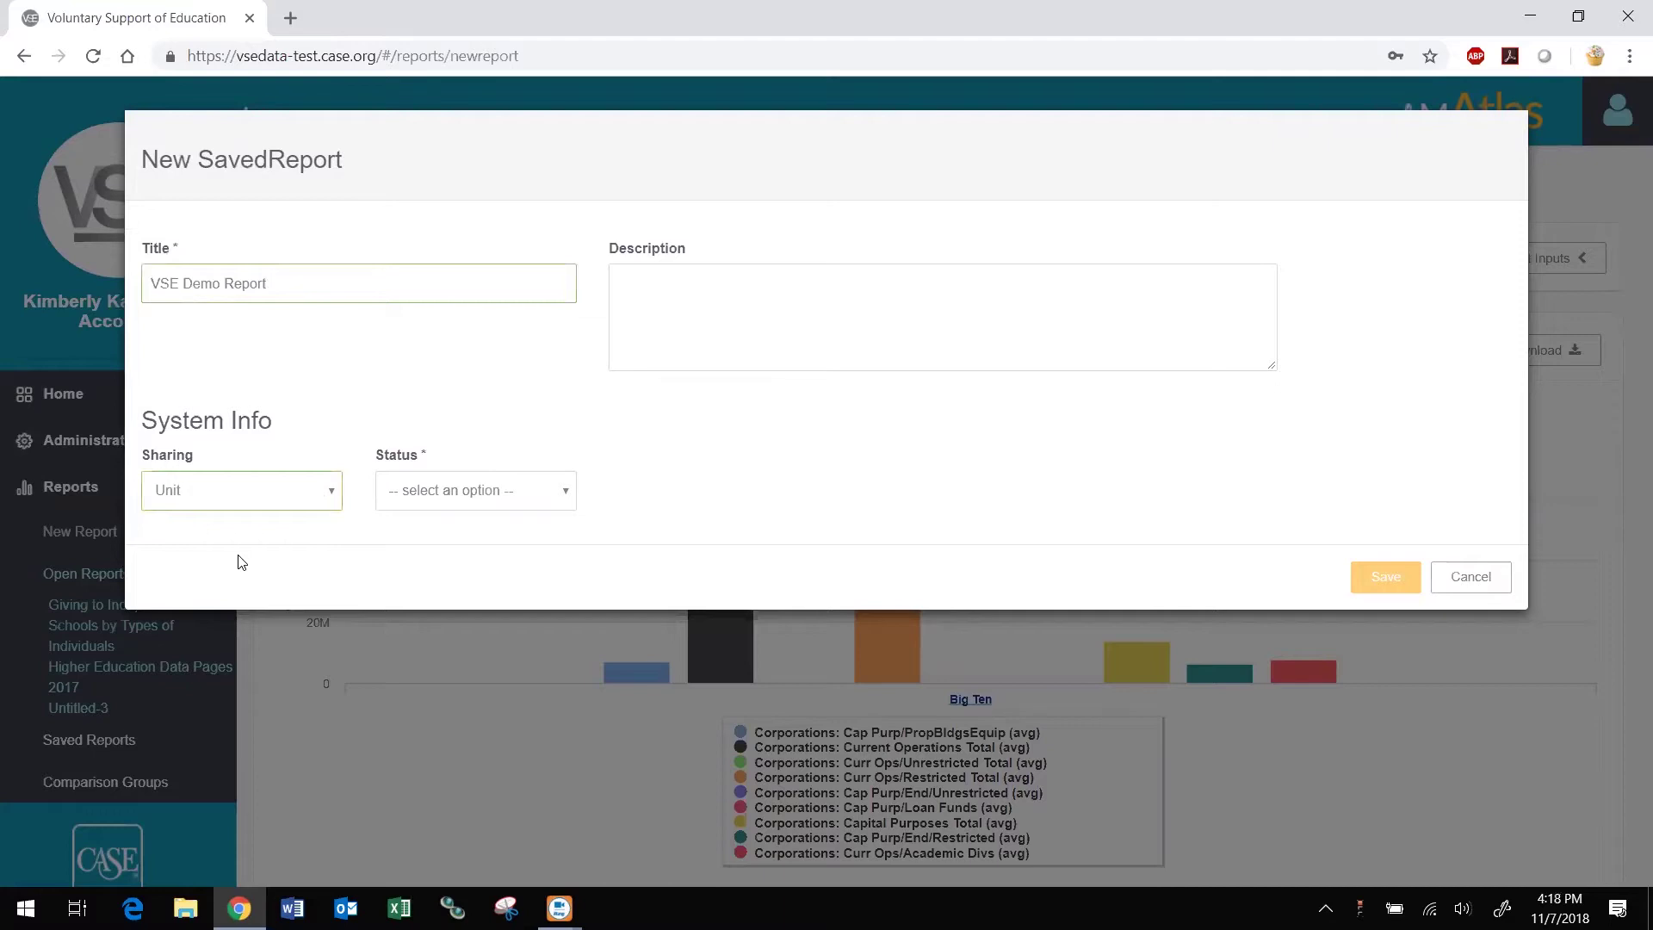
left_click(516, 504)
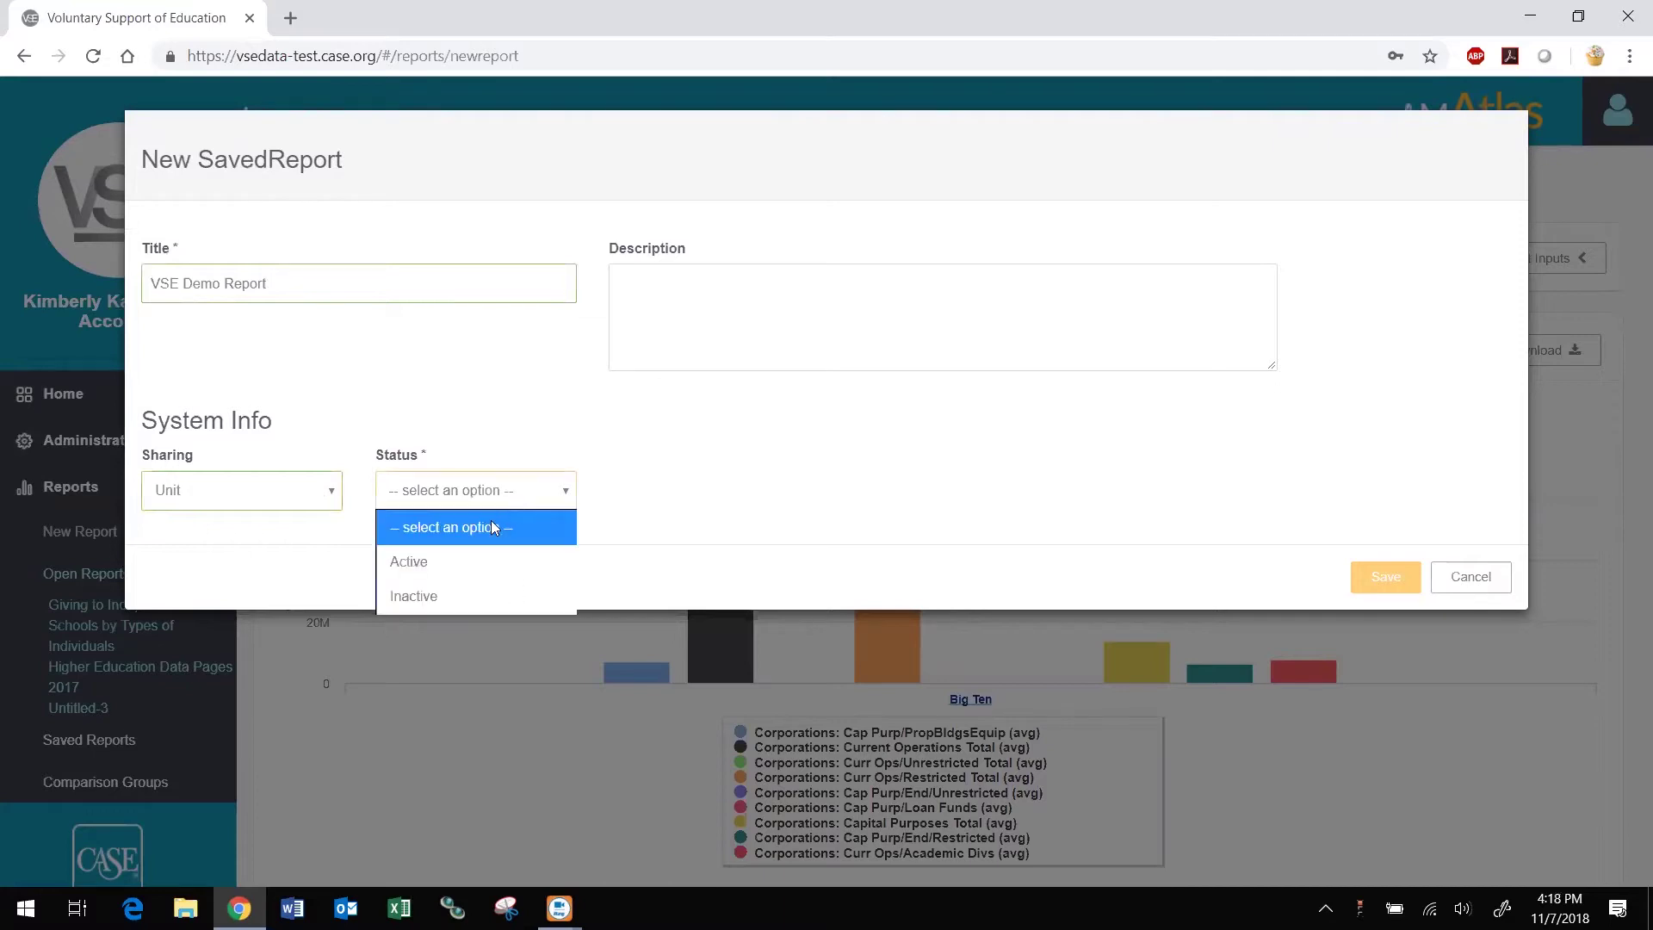
left_click(441, 563)
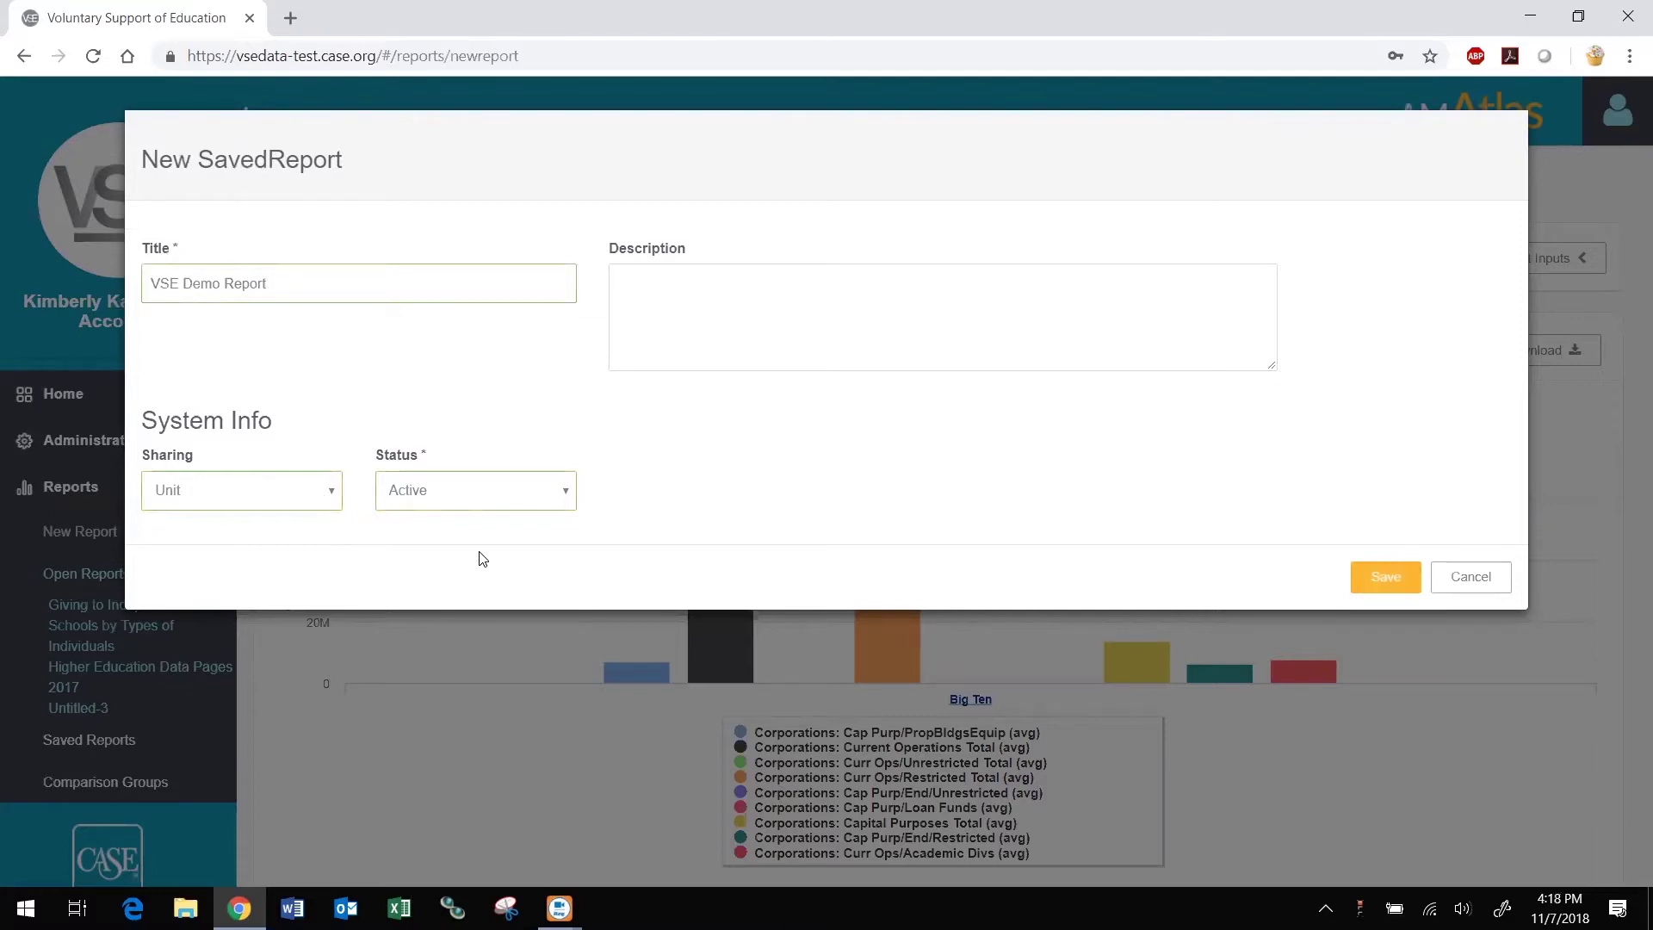
left_click(1384, 577)
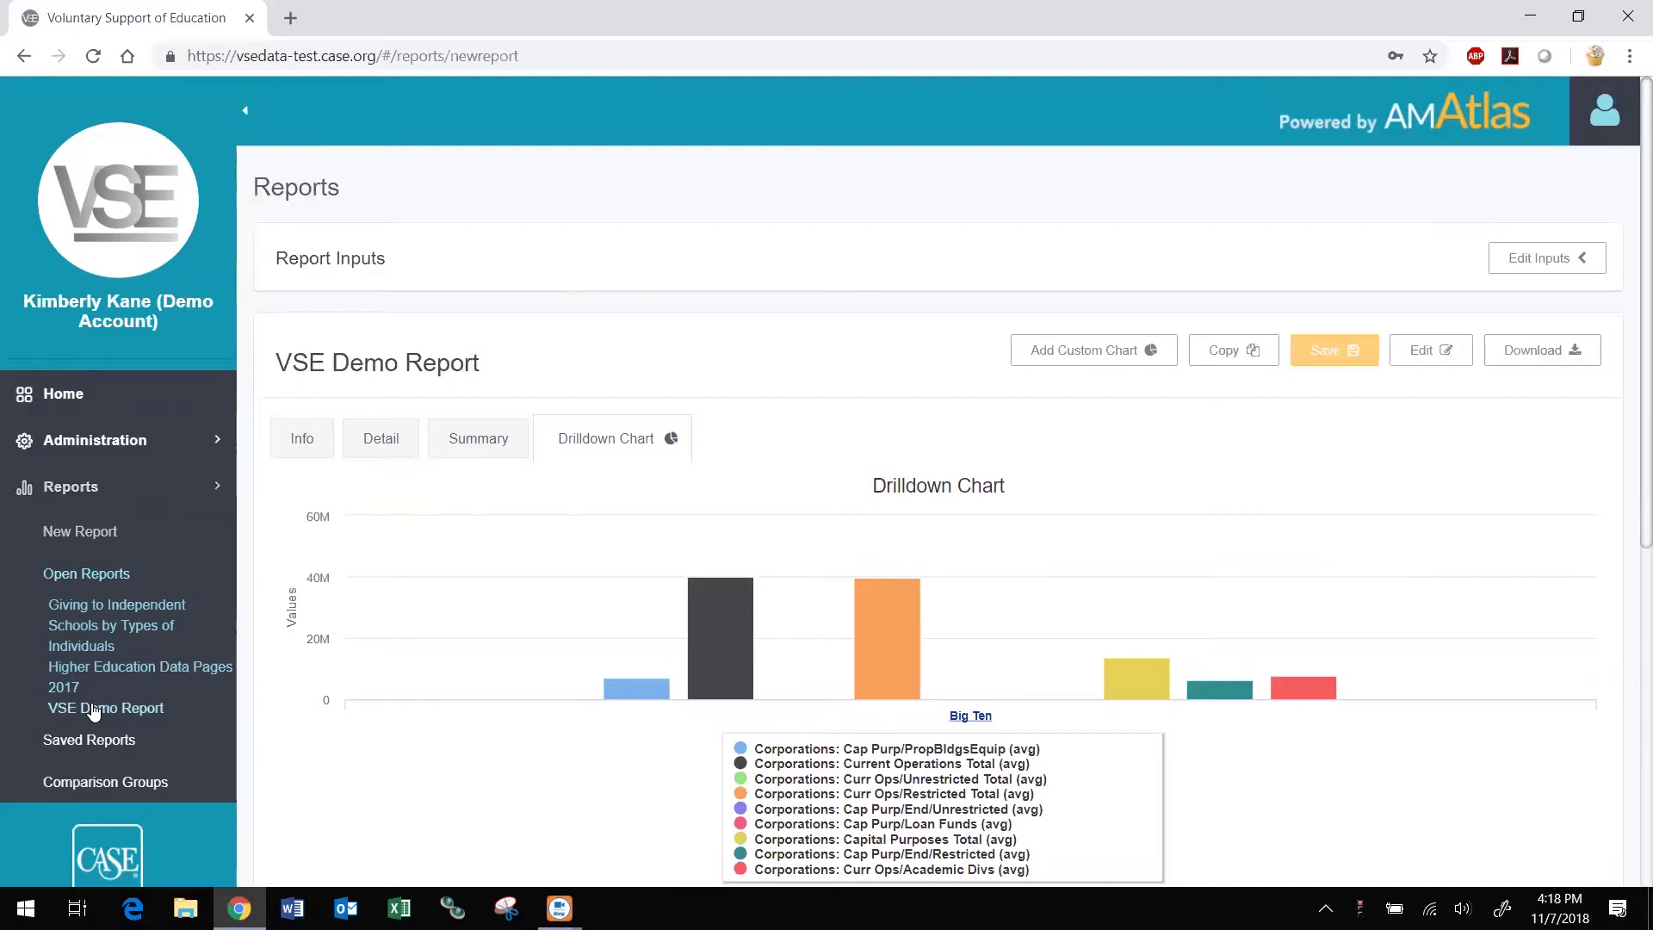
Step: Go Home, then reopen VSE Demo Report from Open Reports
left_click(48, 396)
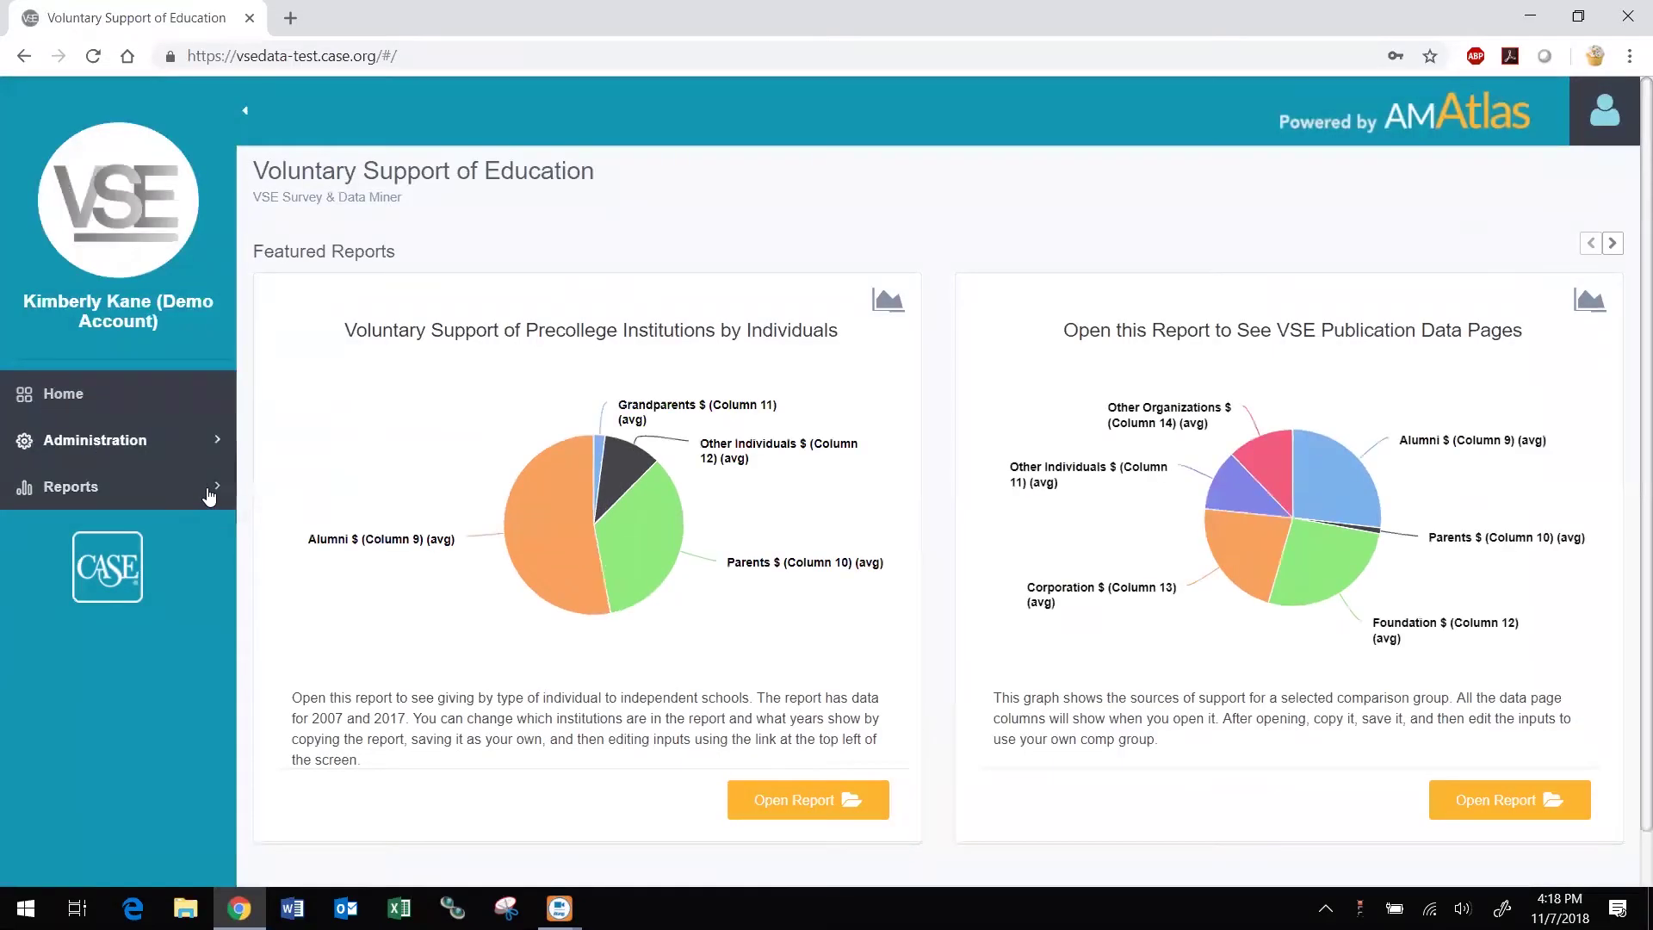
left_click(120, 486)
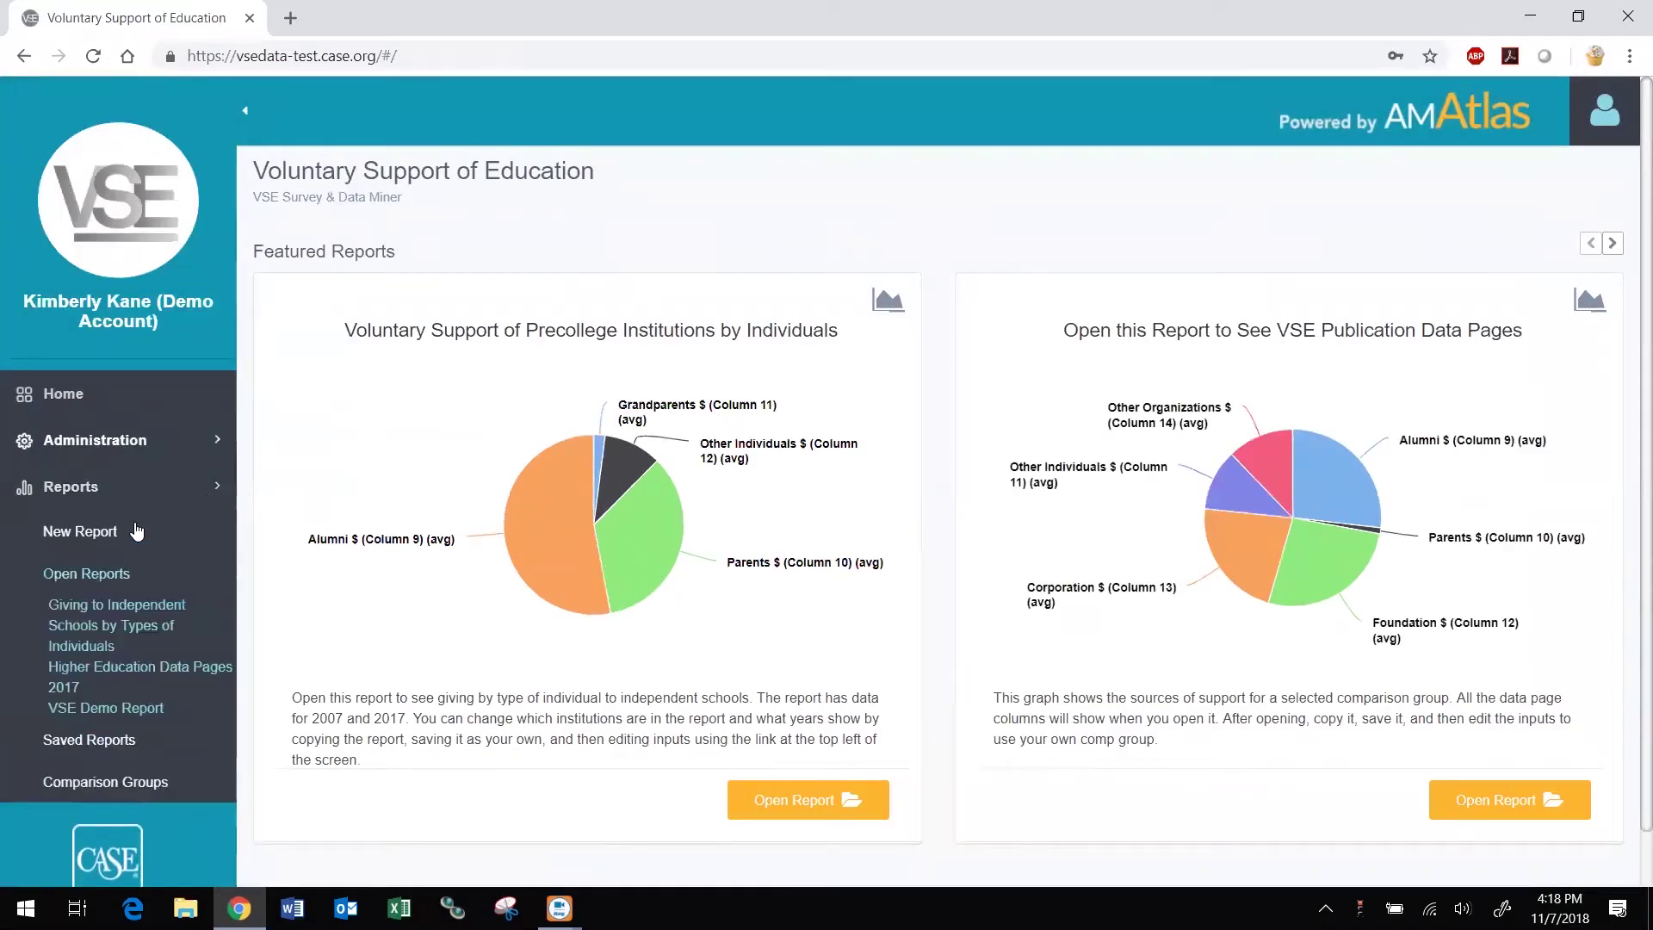
left_click(84, 709)
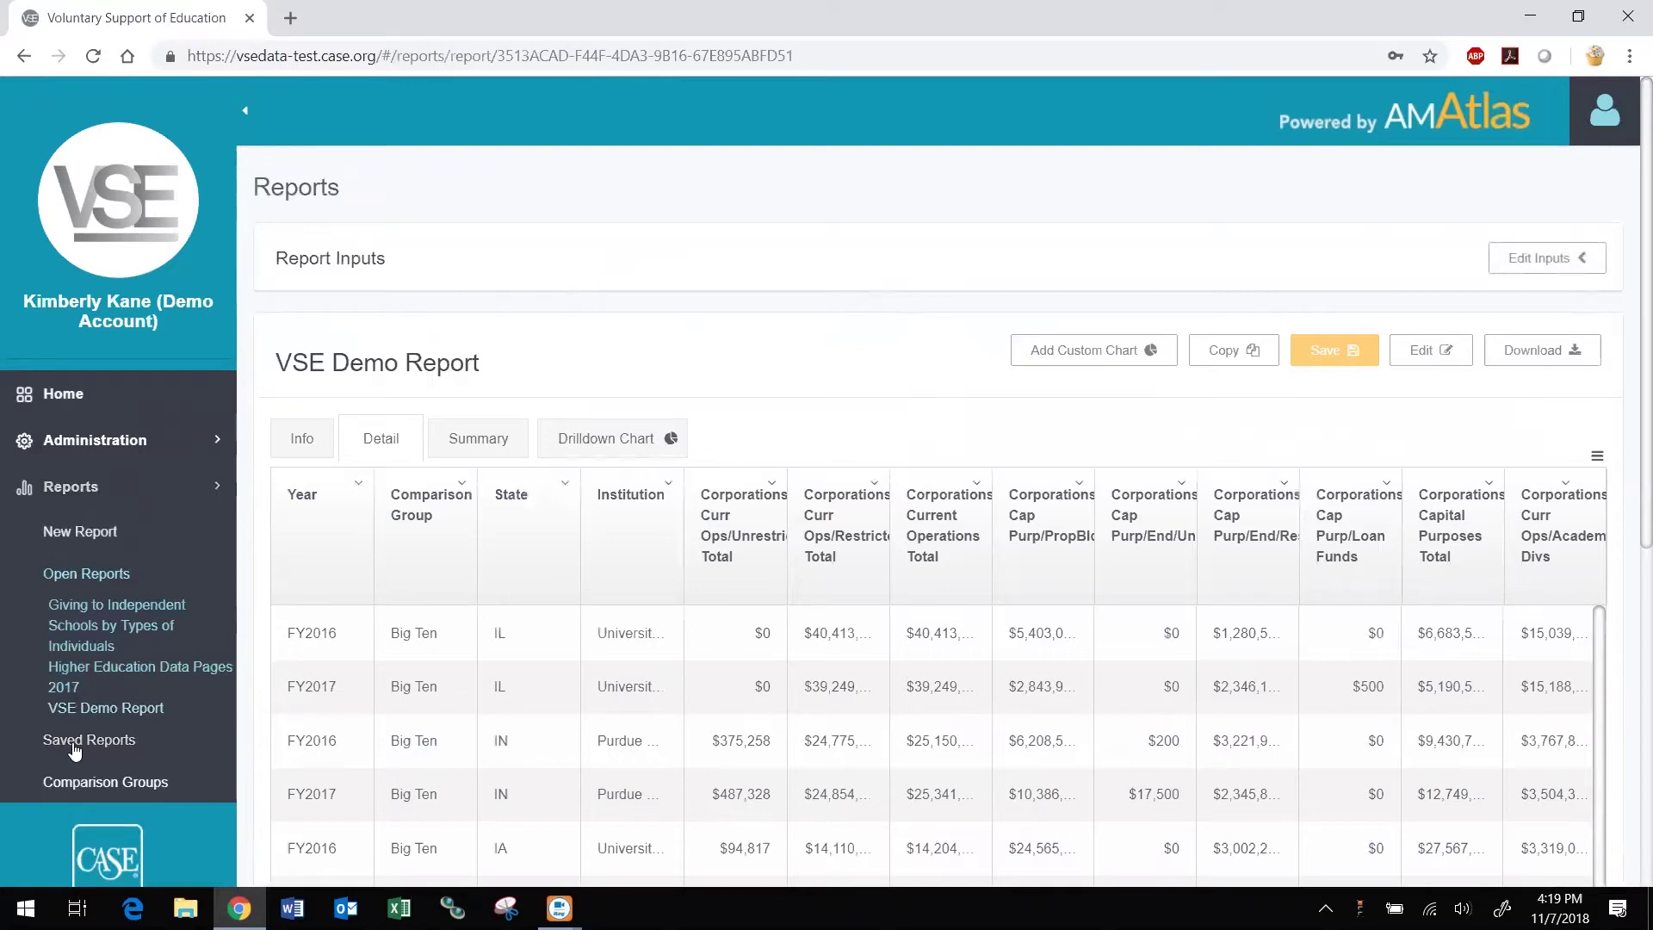
Step: Filter Saved Reports to Created By Me and load My Institution and Peer Group
left_click(83, 745)
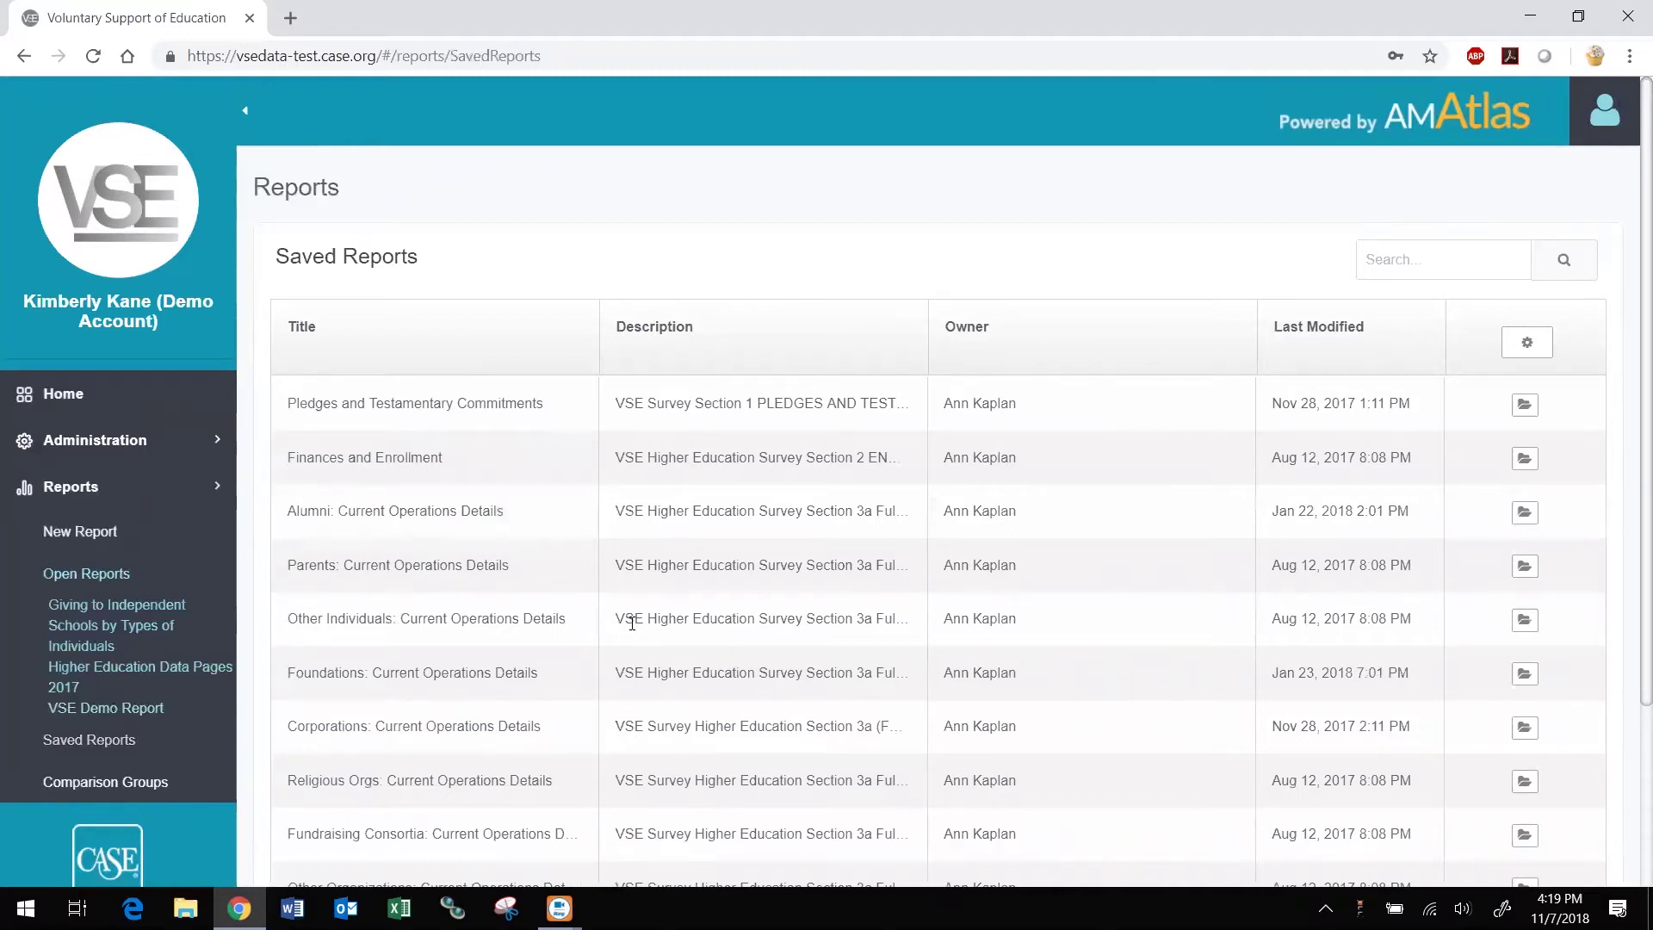
left_click(1549, 350)
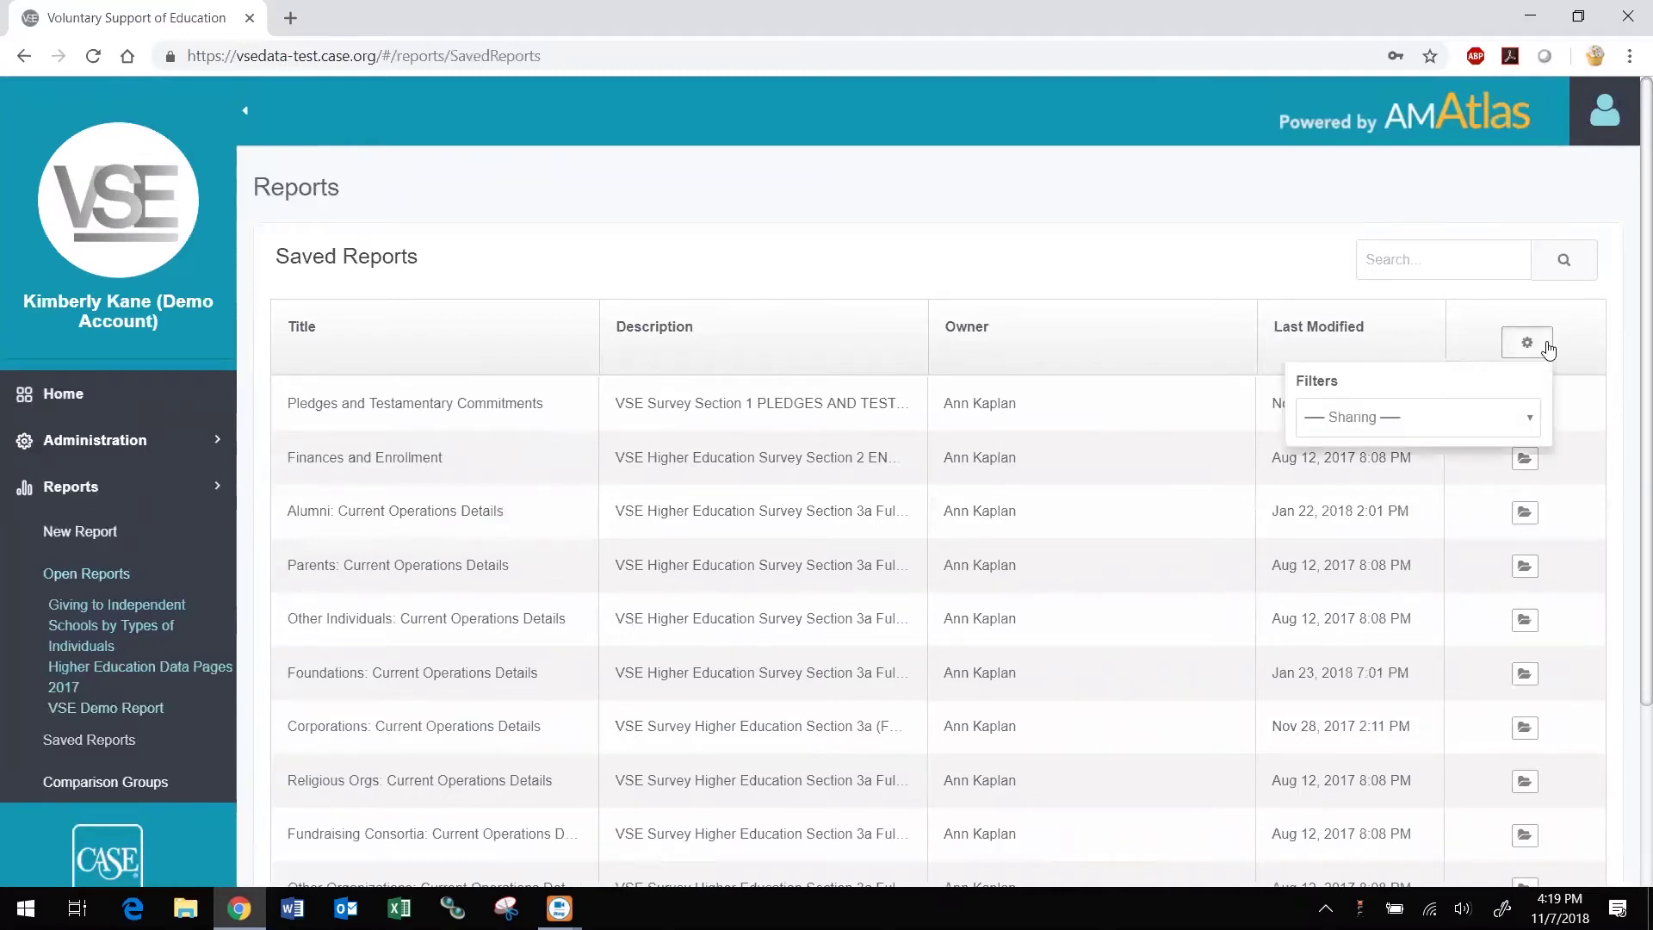
left_click(1488, 422)
left_click(1396, 553)
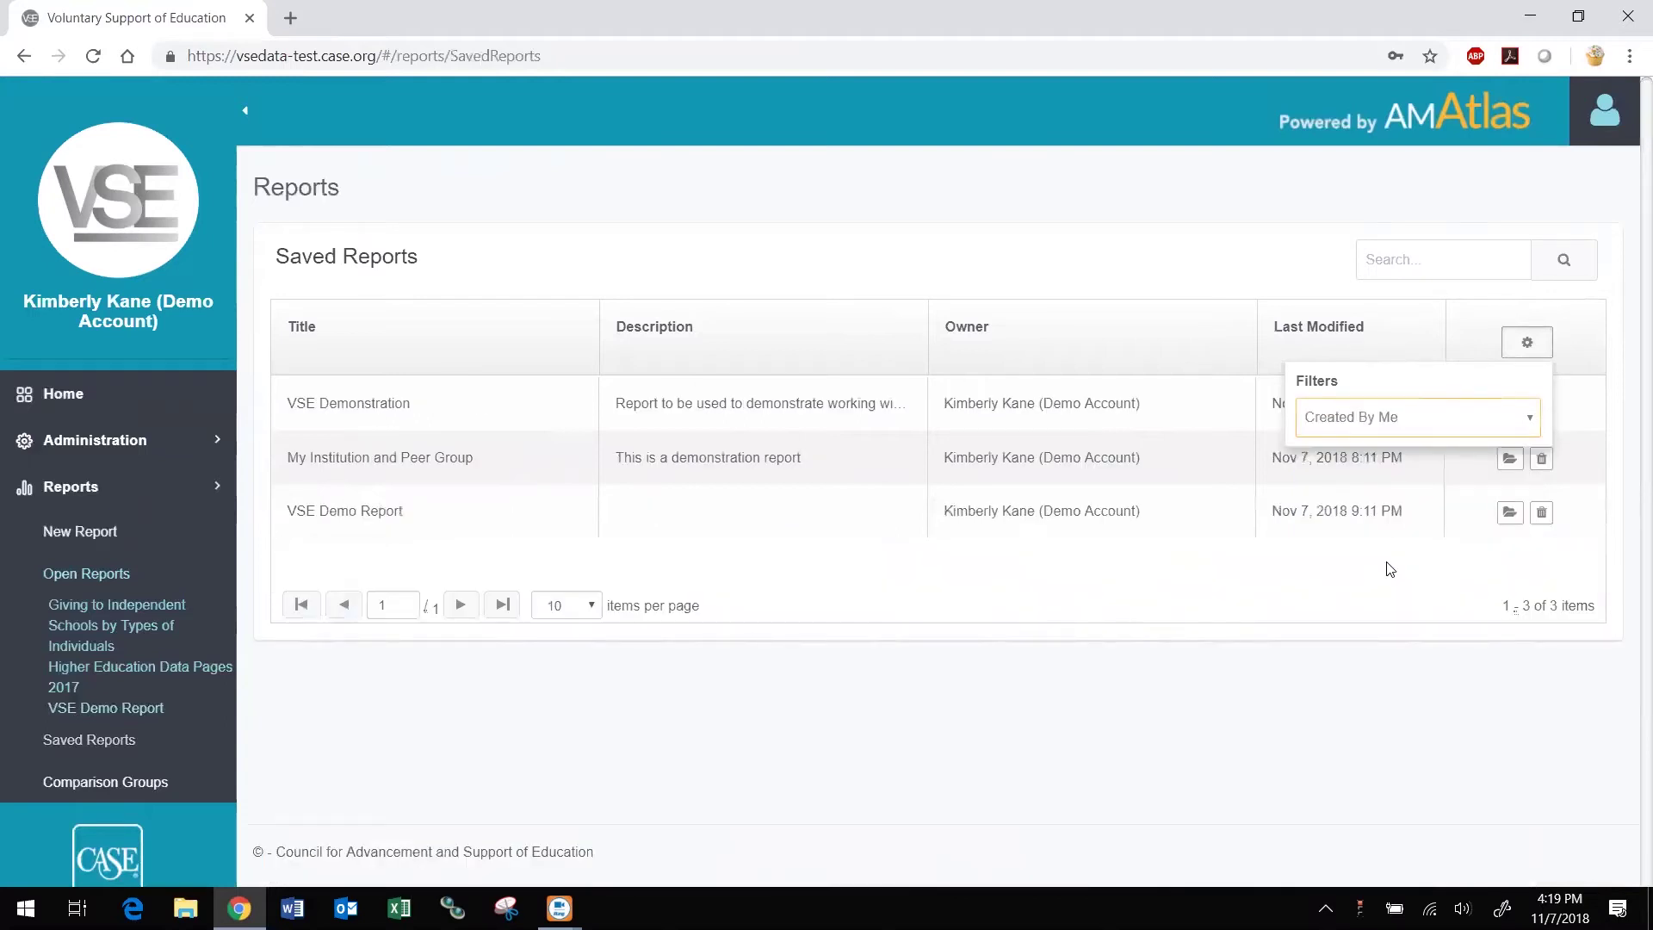
left_click(1540, 345)
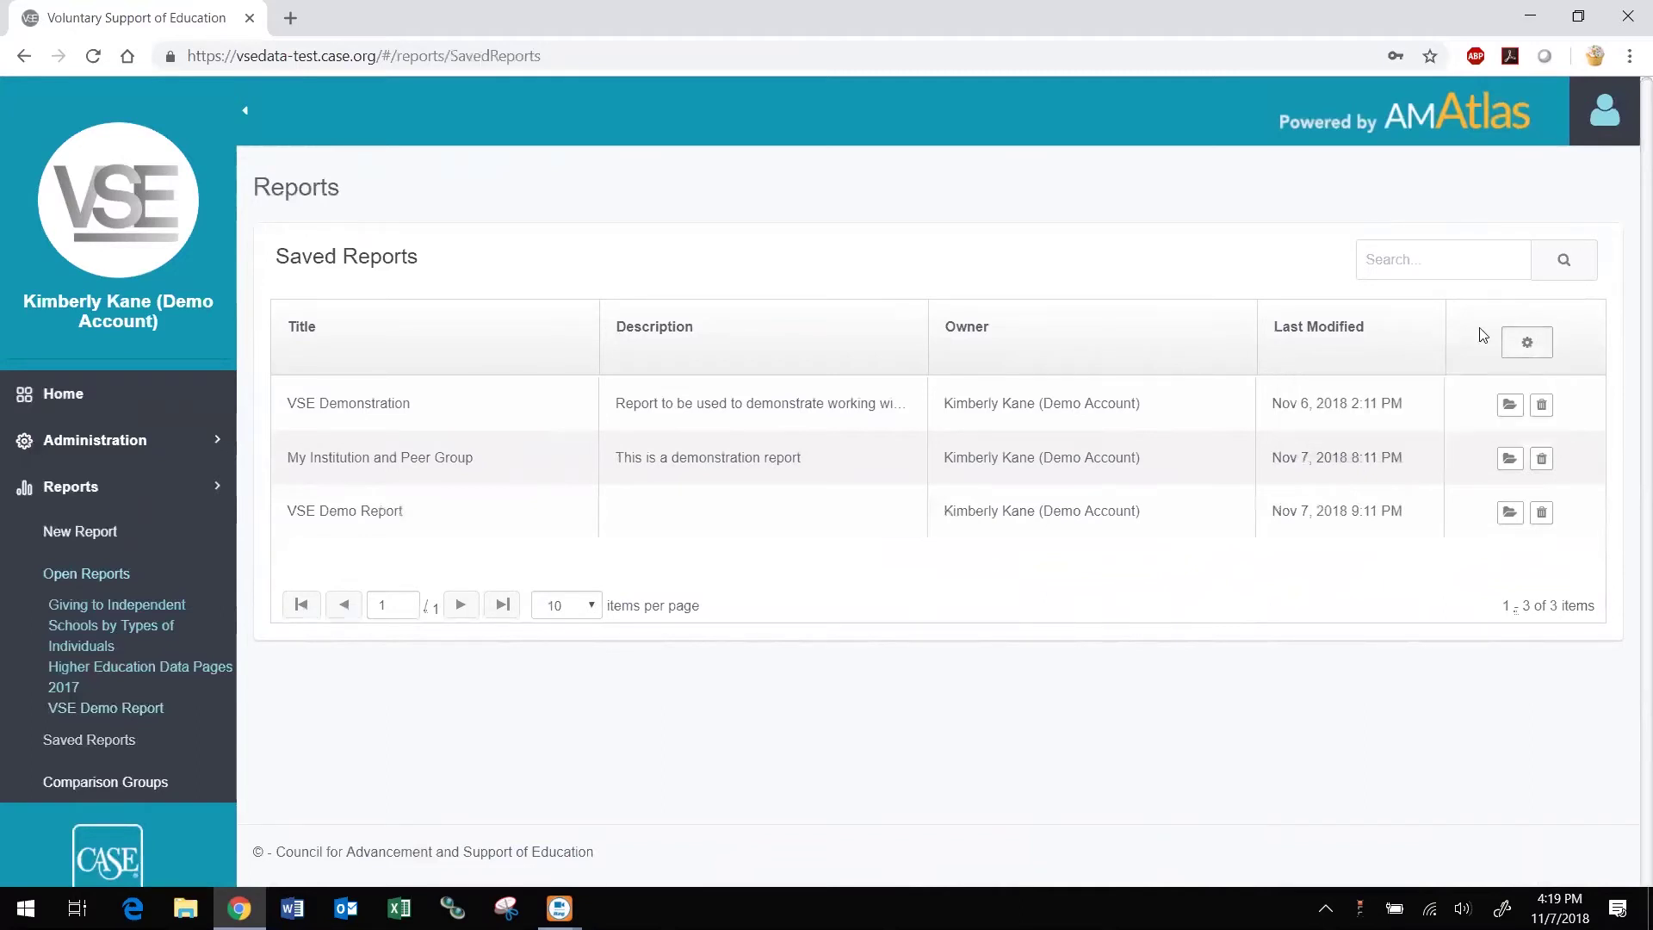
left_click(1510, 458)
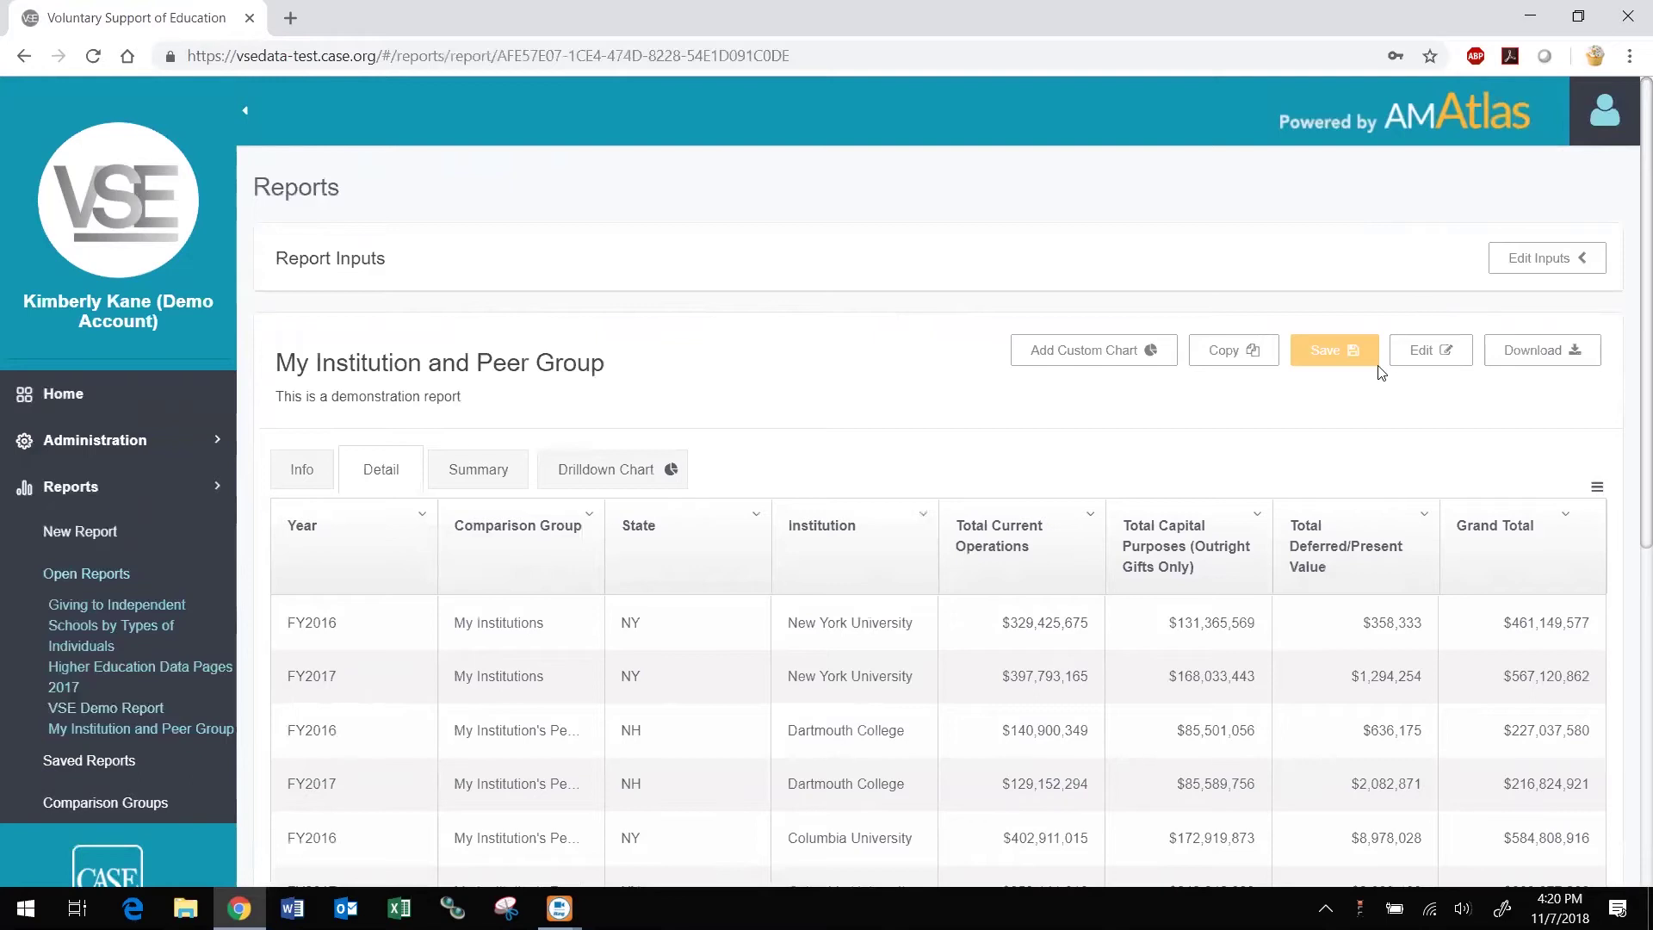
left_click(1411, 362)
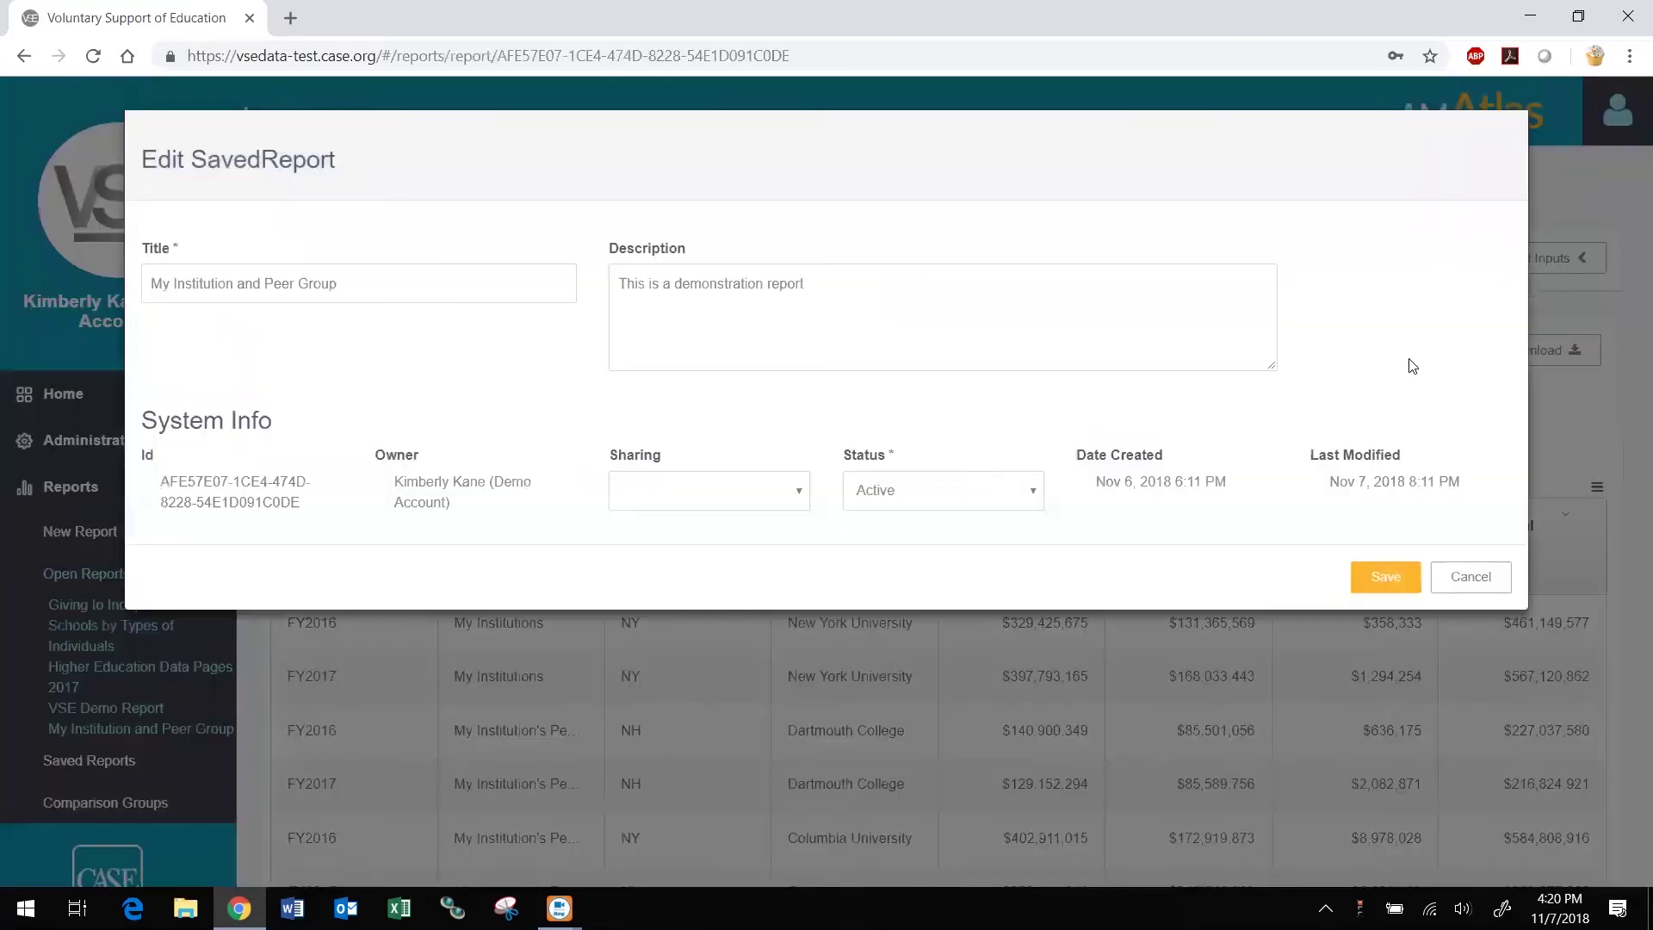
left_click(1469, 579)
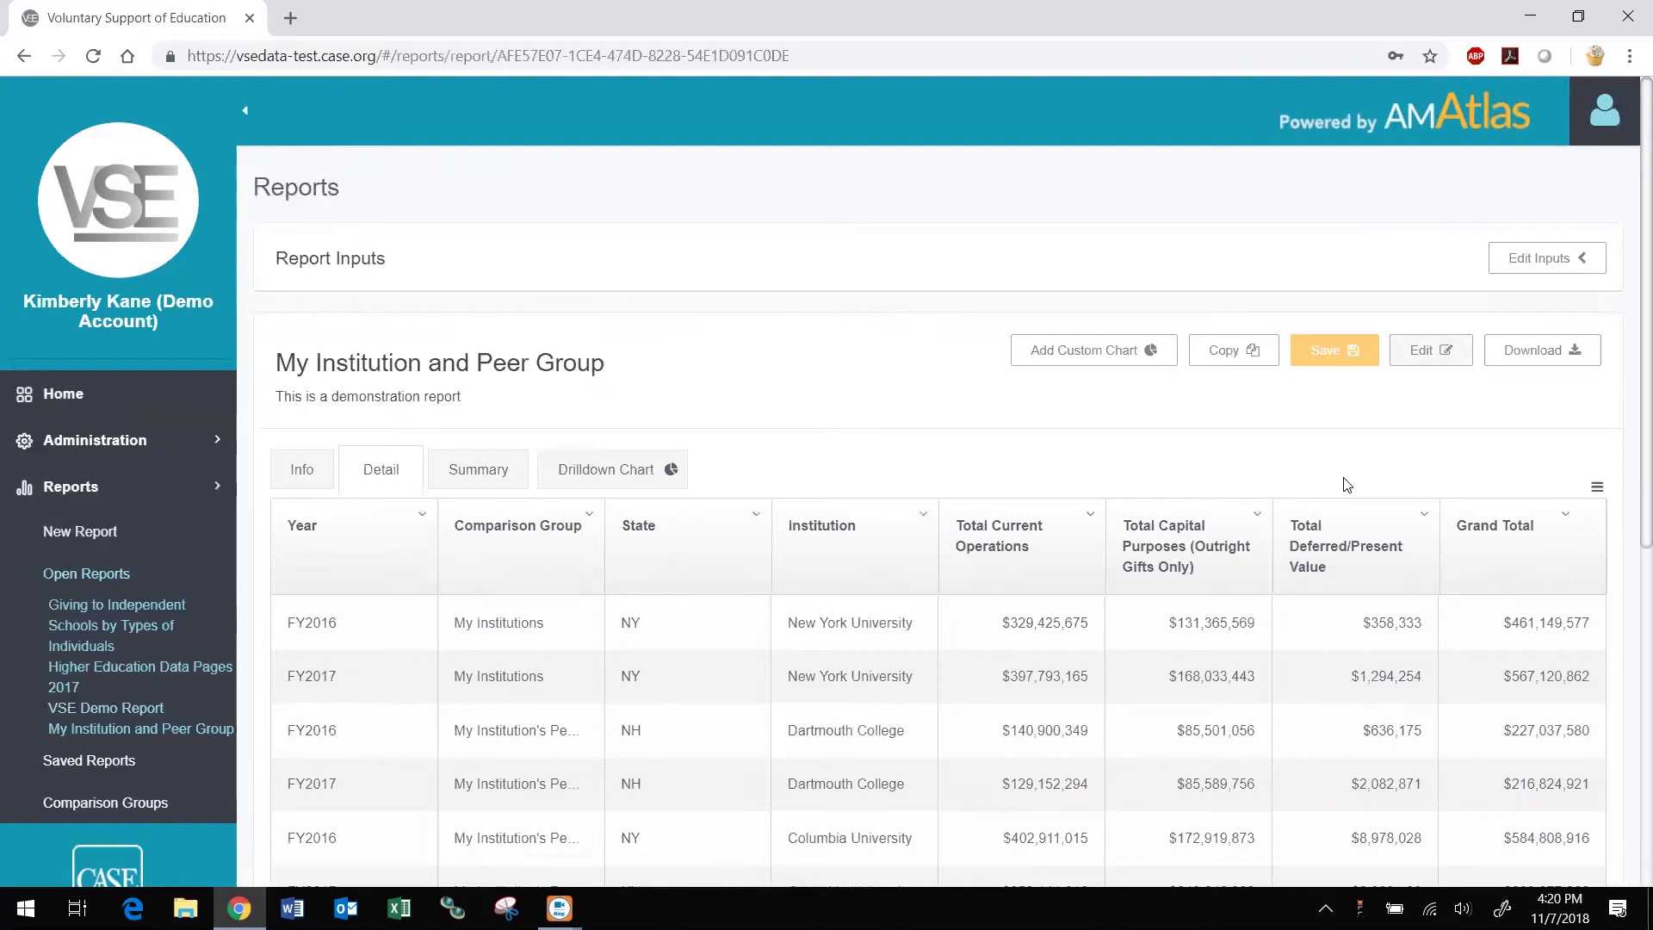
Step: Remove FY2016 from the report's Years and run the report again
left_click(1575, 263)
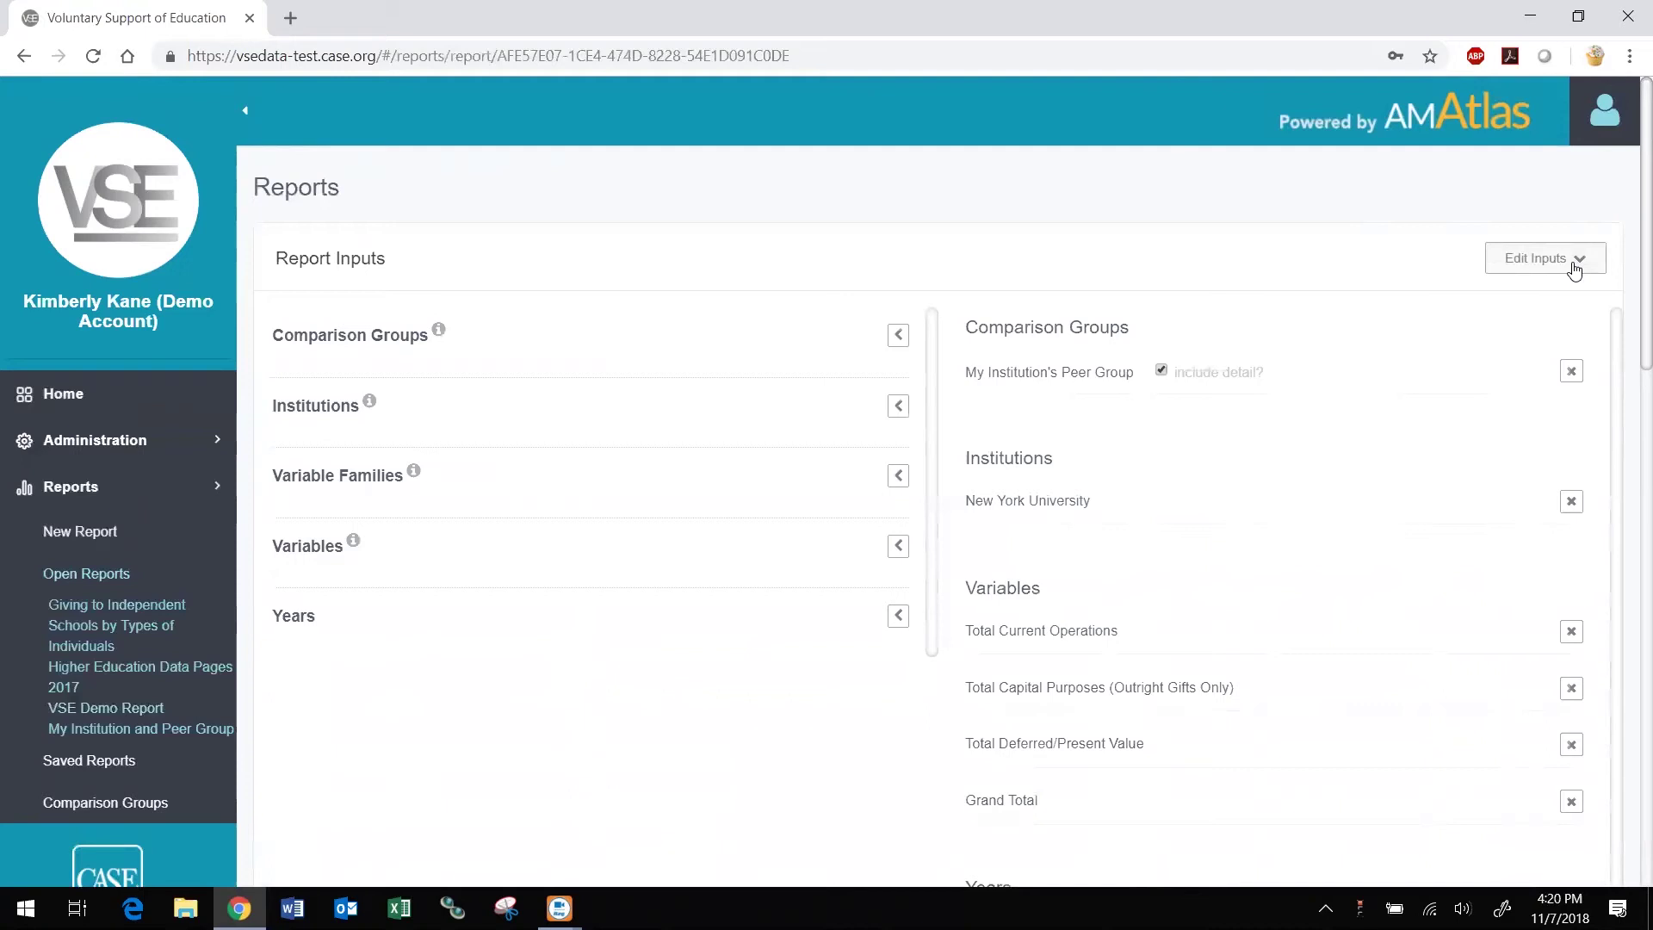
scroll(1413, 443, "down", 6)
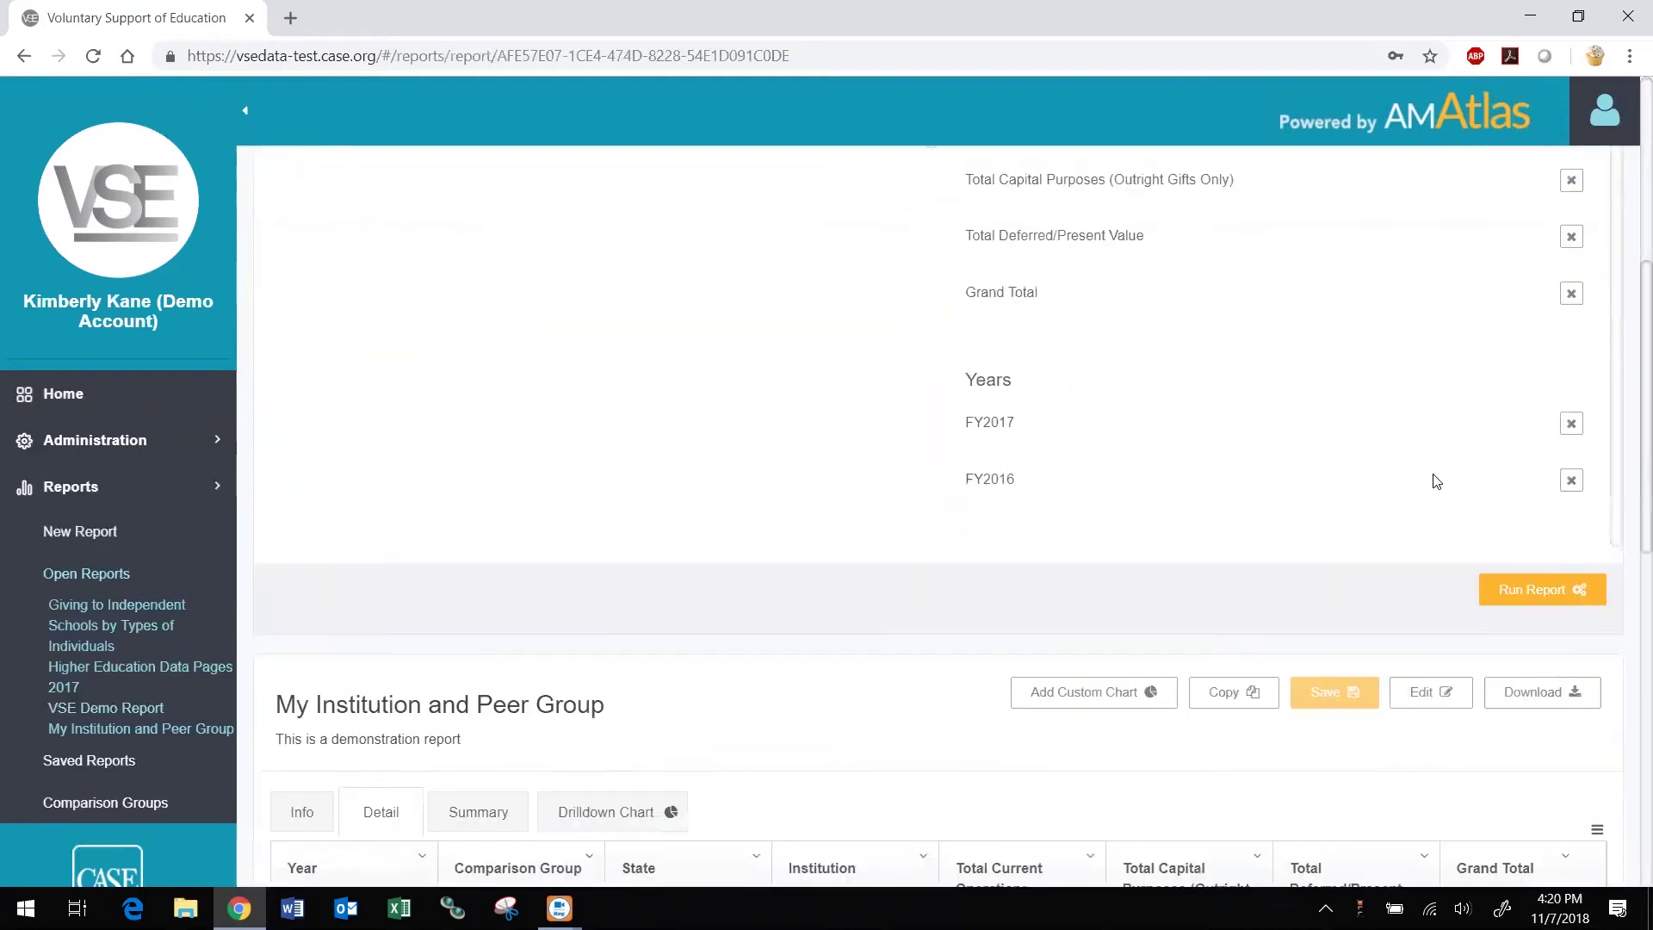
left_click(1570, 343)
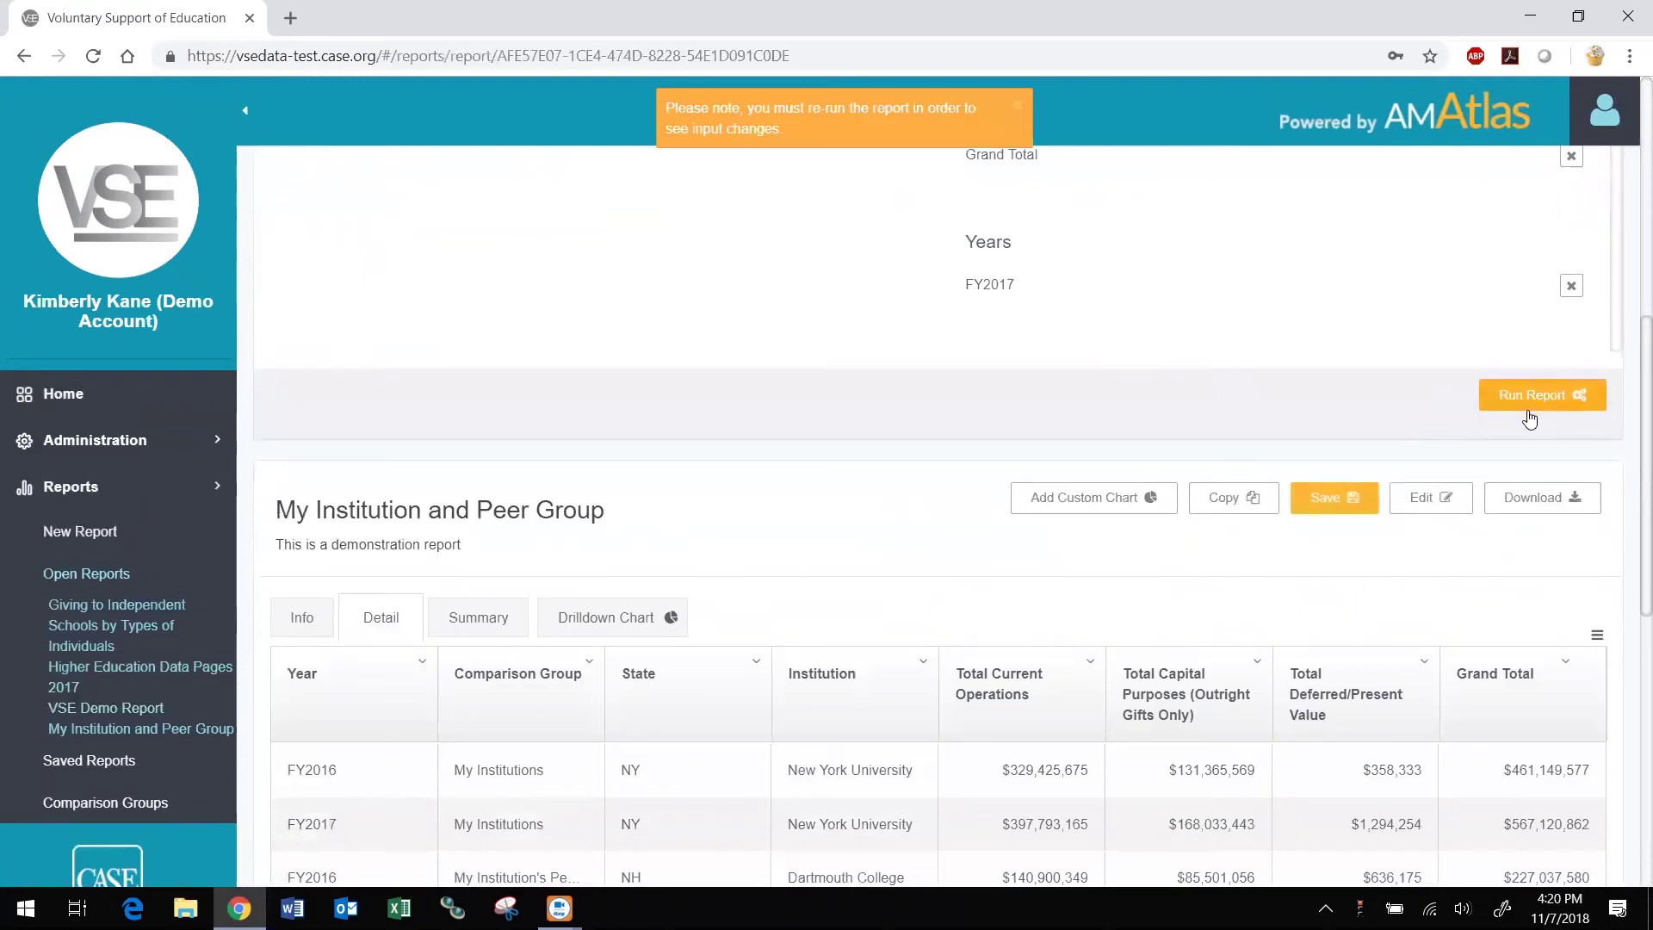
left_click(1529, 396)
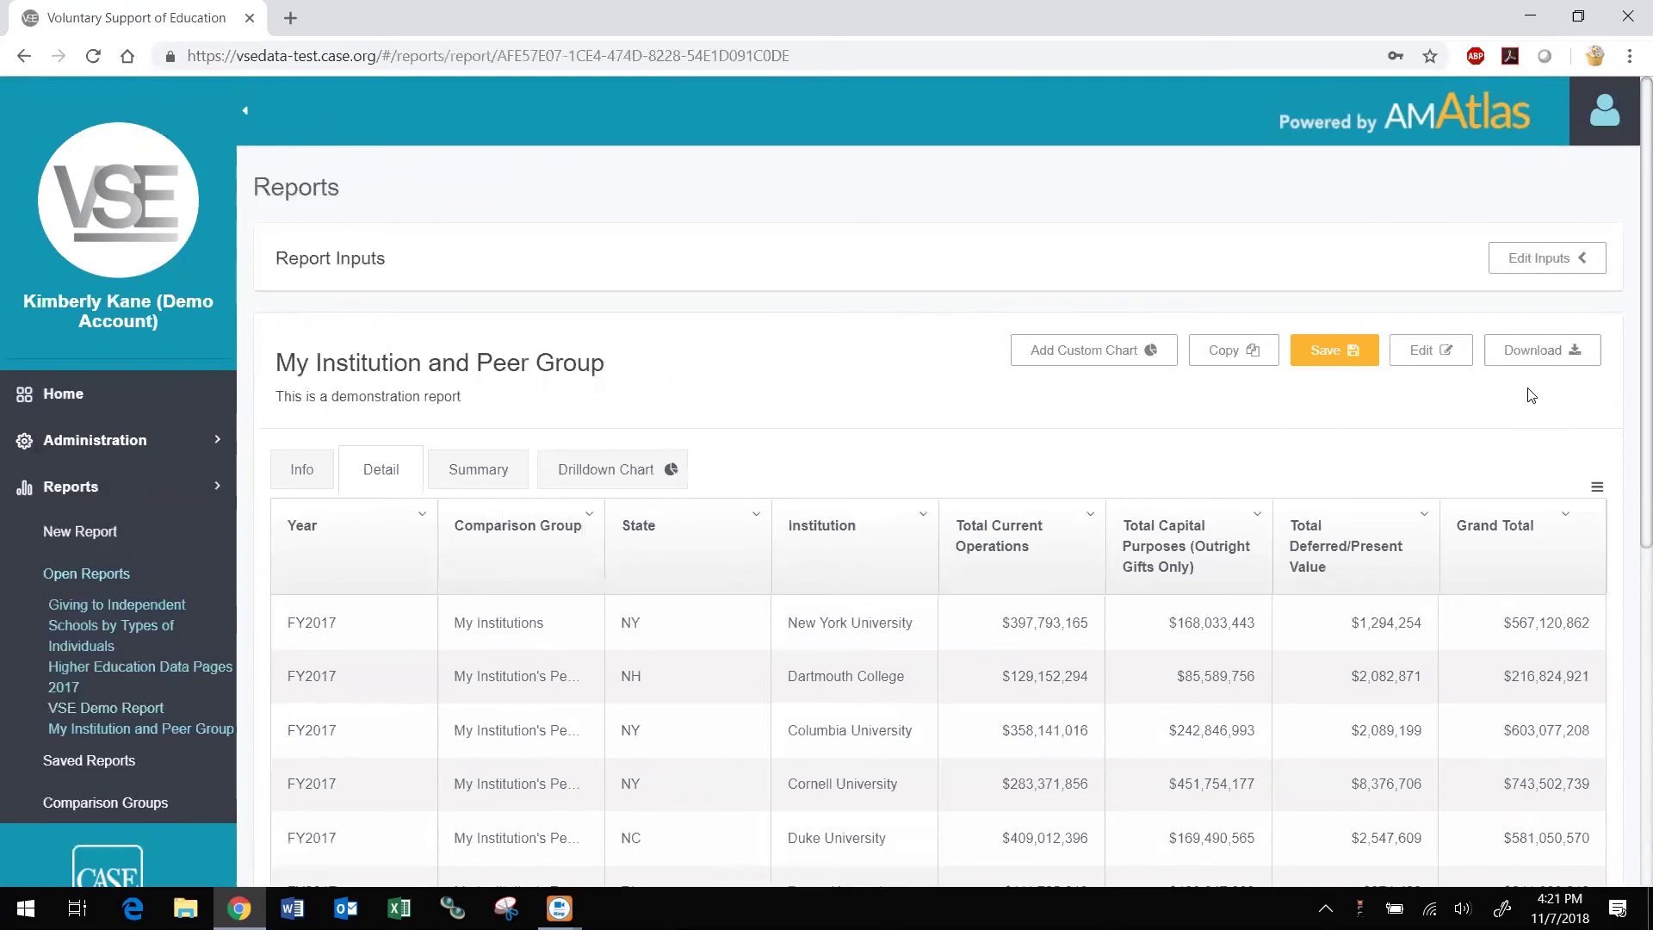
Step: Copy the My Institution and Peer Group report, creating Untitled-5 with the same FY2017 rows
left_click(1235, 360)
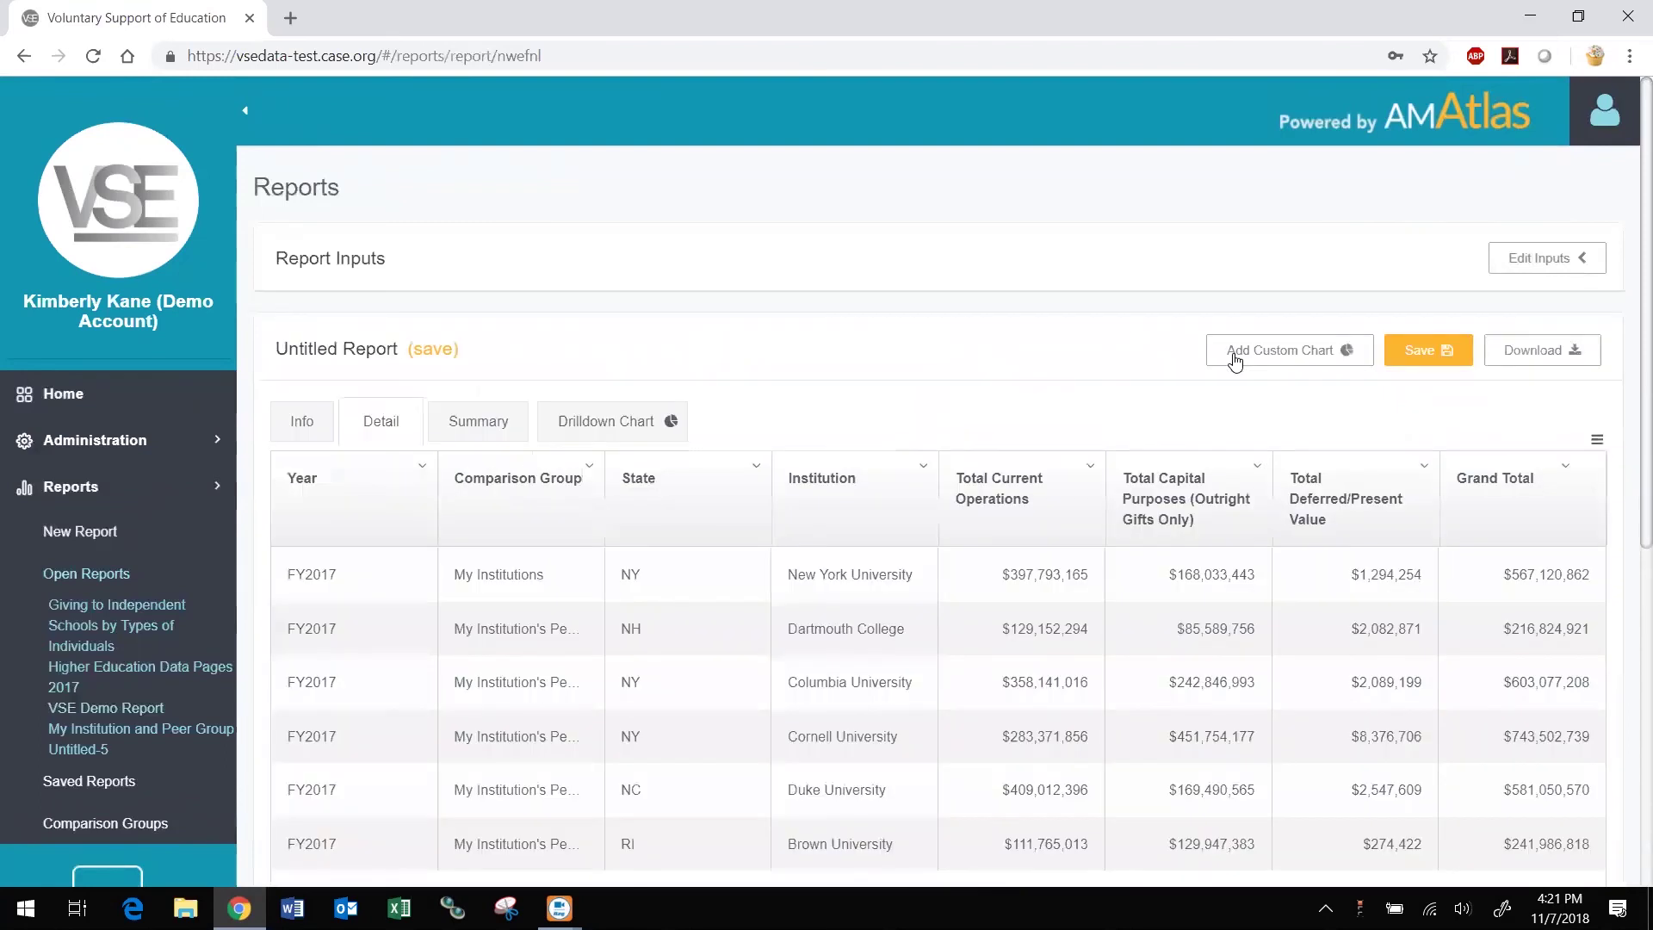